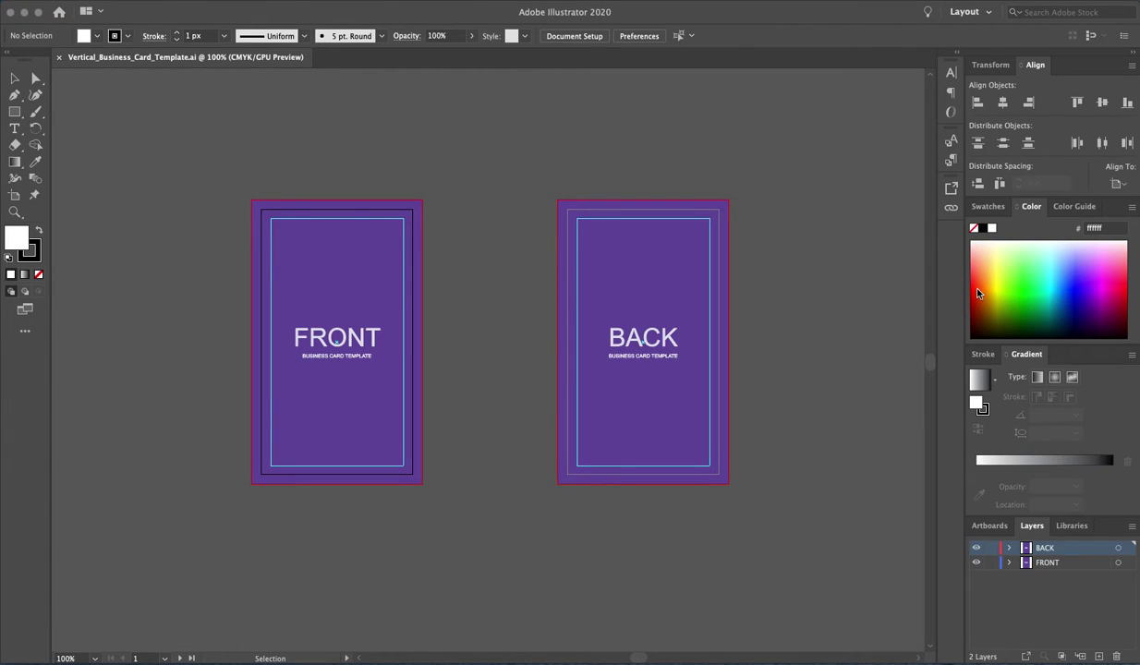
- View the horizontal cards at 100%, then return to the Vertical_Business_Card_Template.ai document
scroll(505, 239, "down", 5)
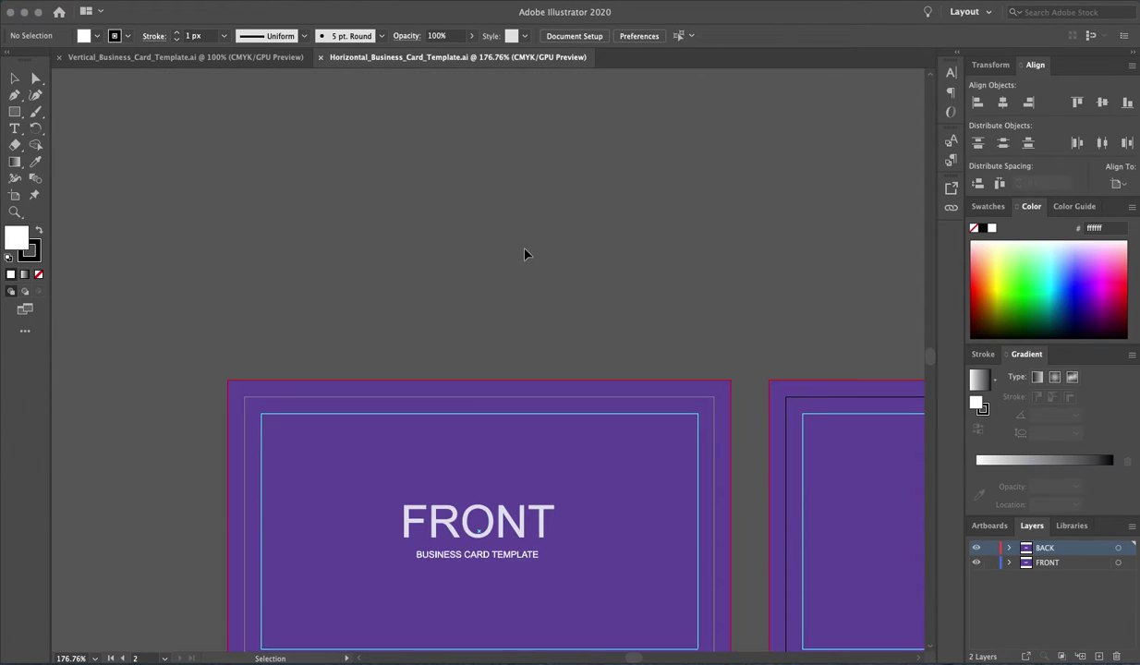
key("ctrl+1")
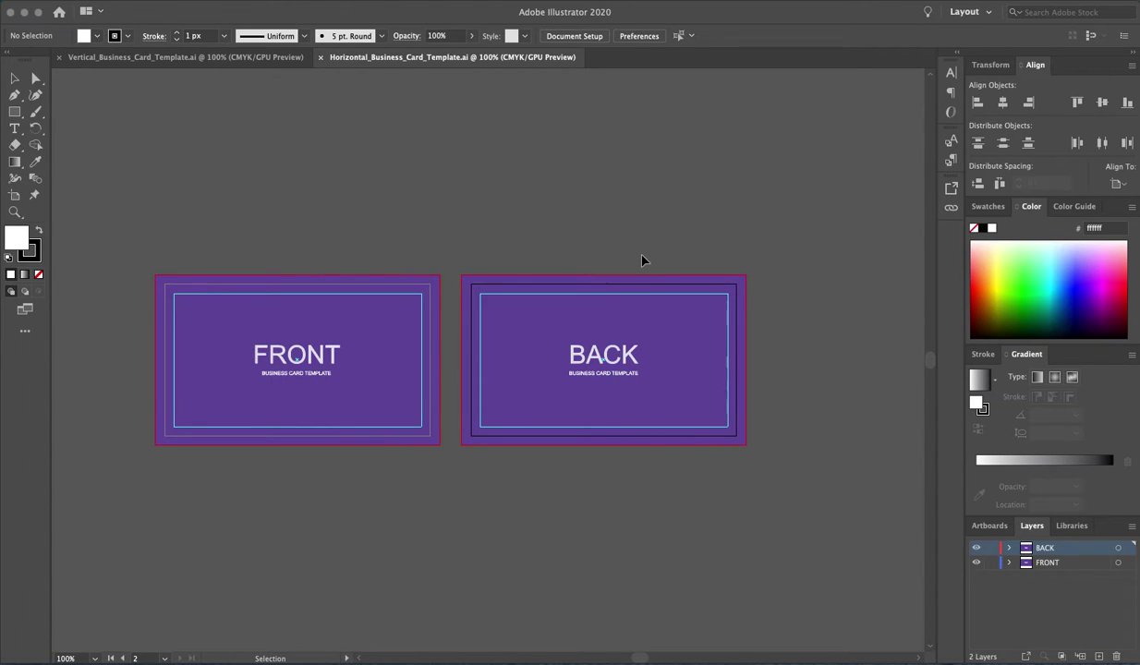
scroll(643, 260, "left", 1)
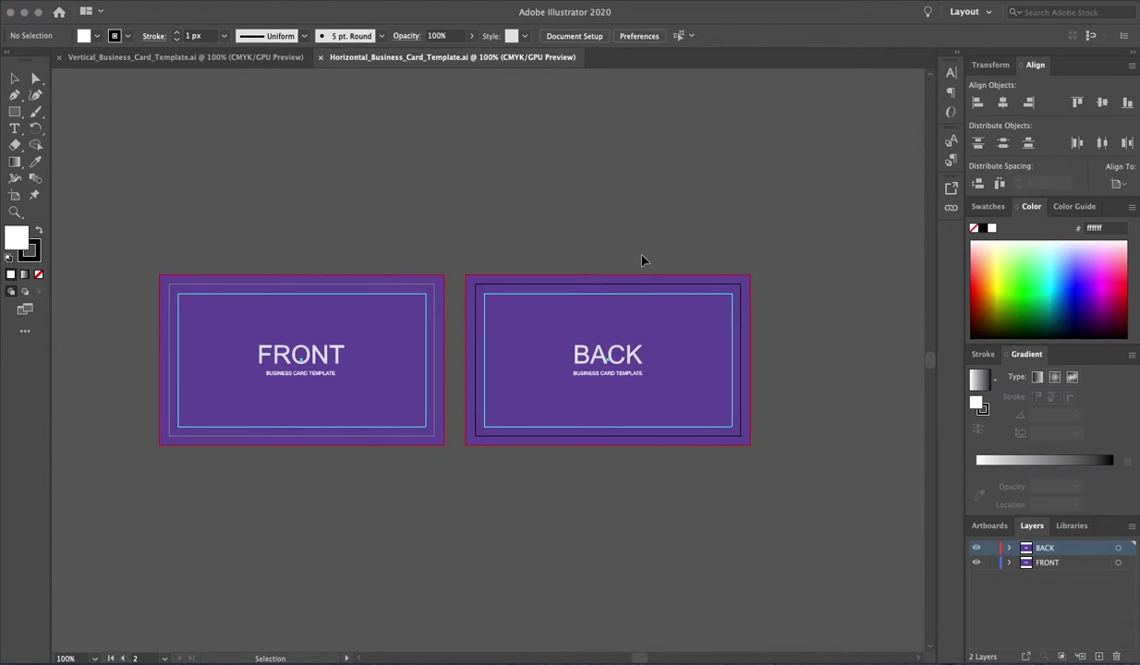
scroll(643, 260, "left", 2)
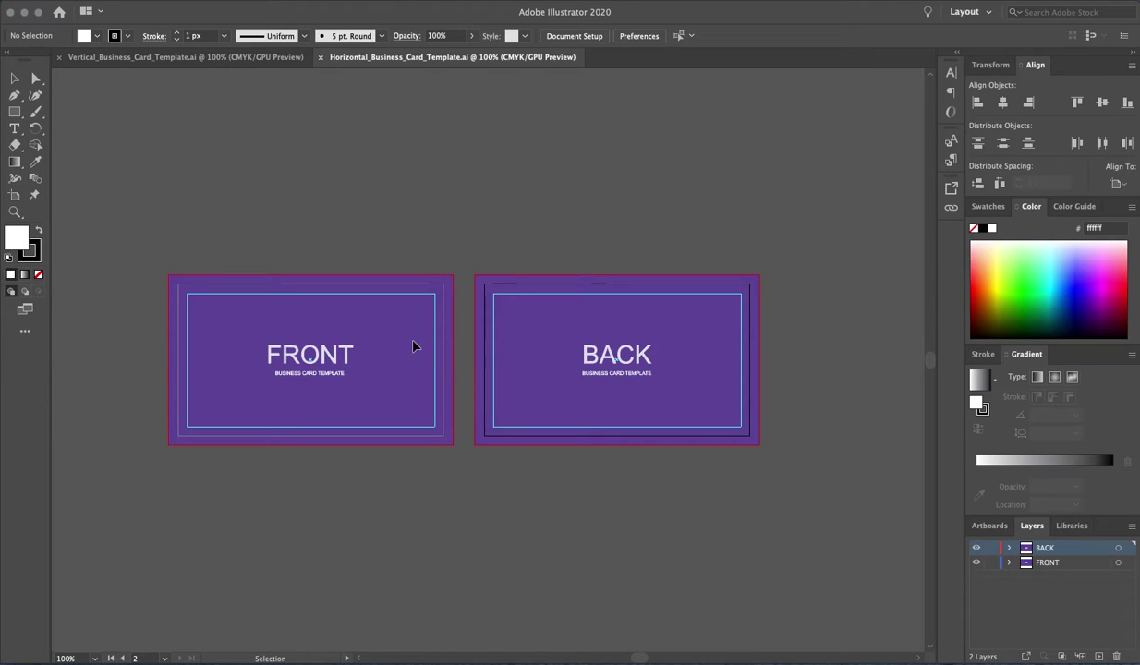
left_click(239, 57)
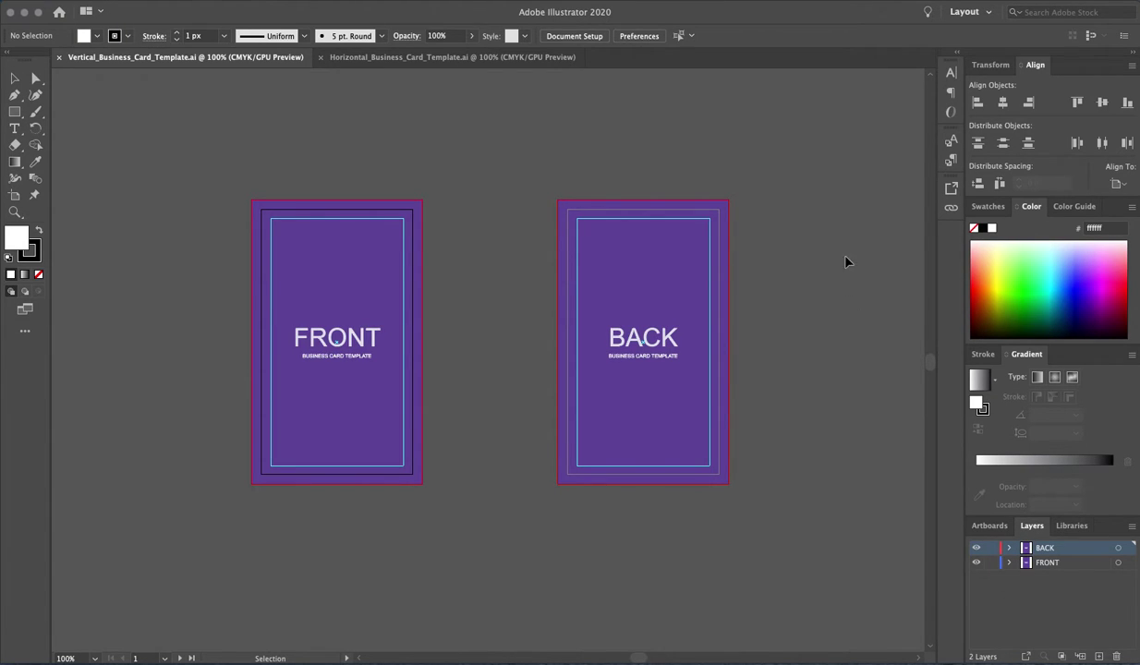
- Try the Essentials and Essentials Classic workspaces, then return to Layout
left_click(968, 12)
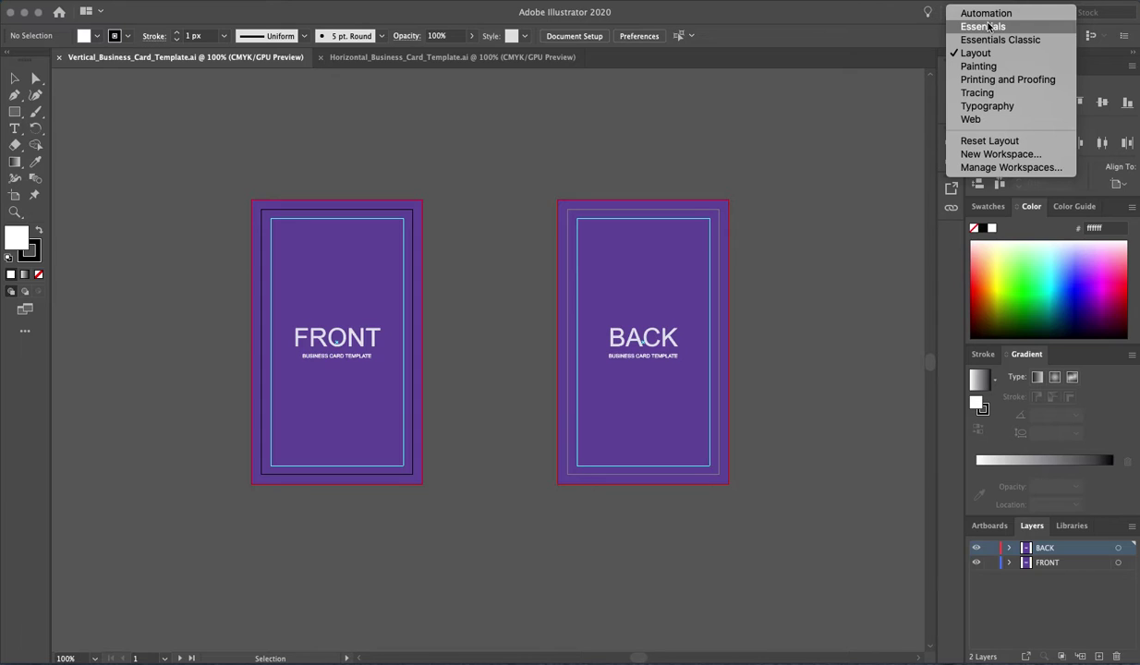
left_click(780, 37)
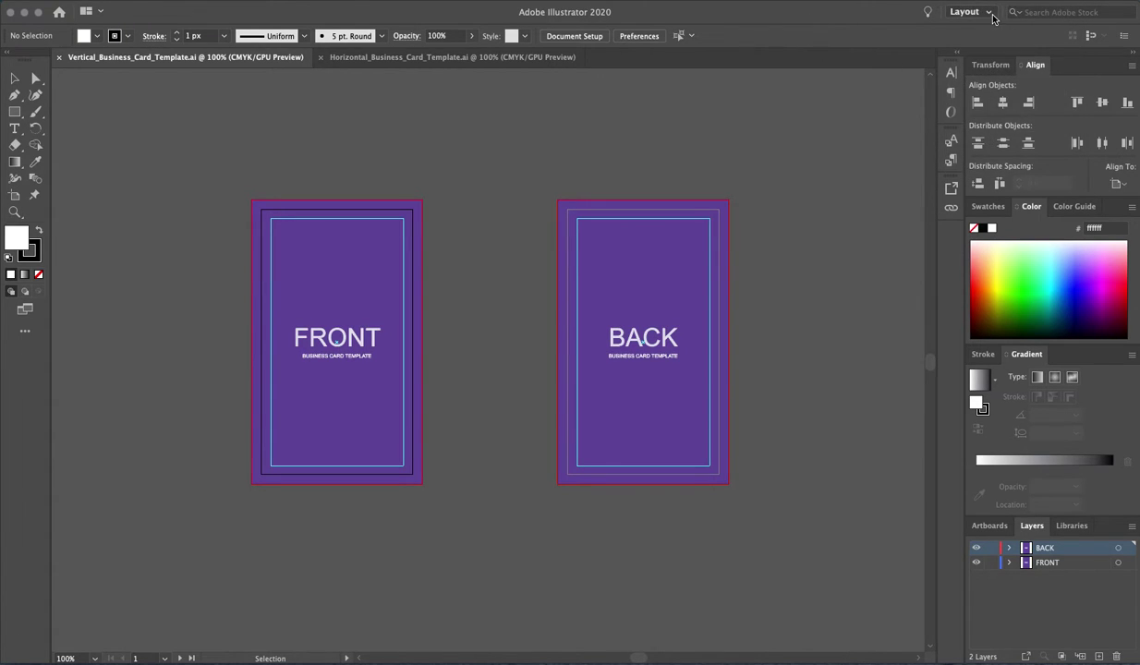
left_click(970, 12)
left_click(983, 27)
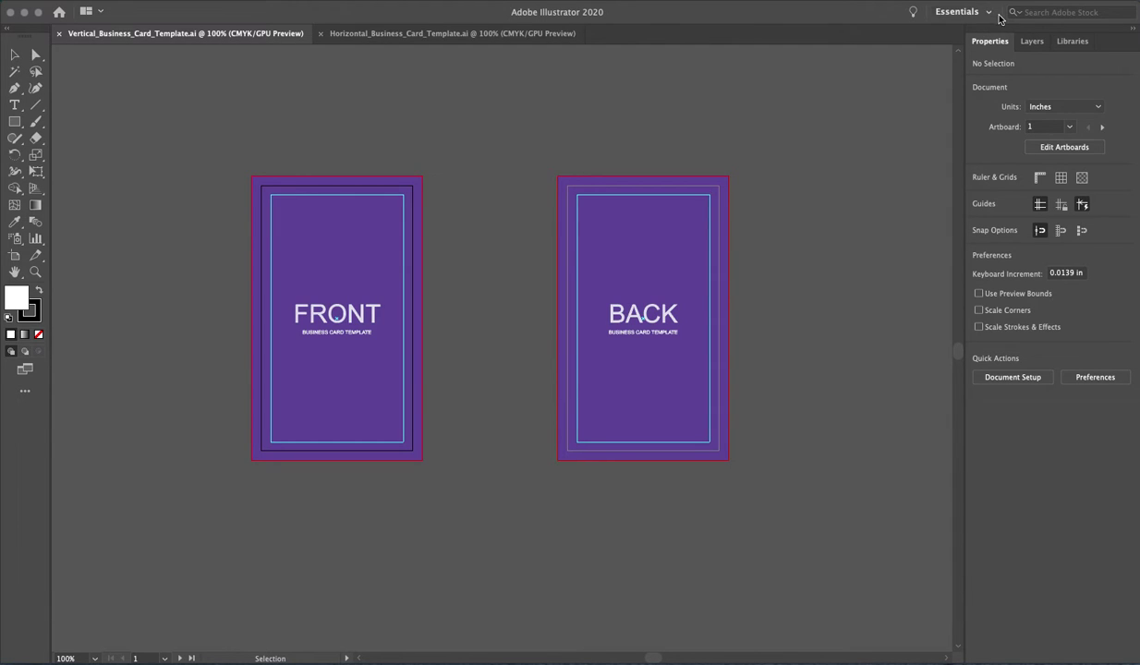
left_click(966, 12)
left_click(988, 40)
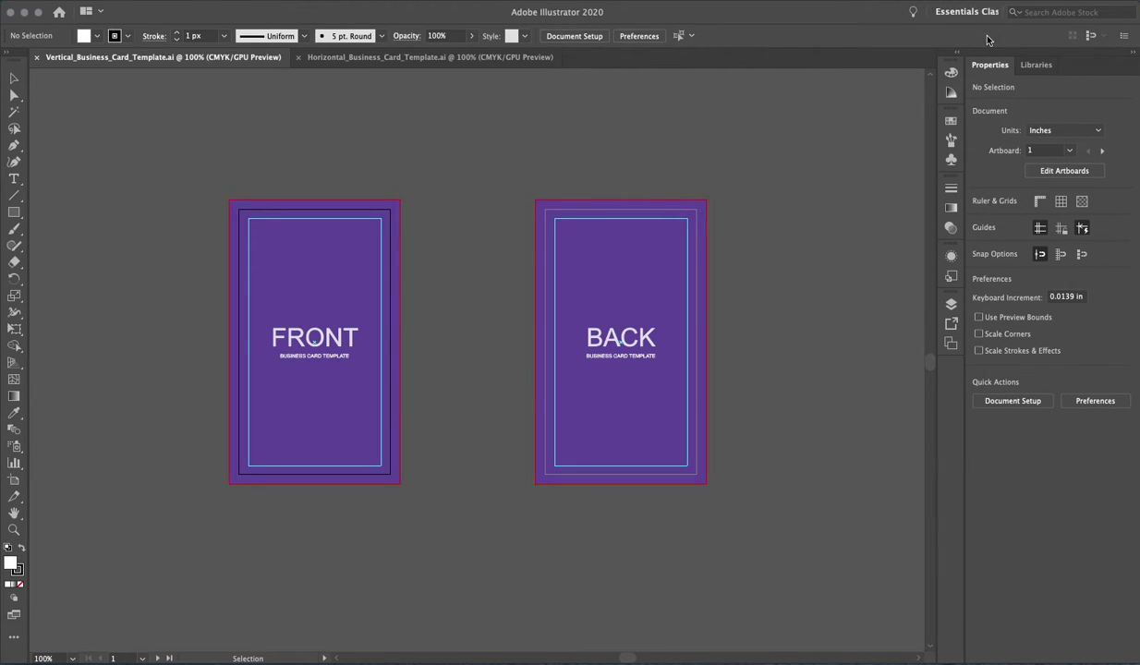
left_click(952, 12)
left_click(985, 56)
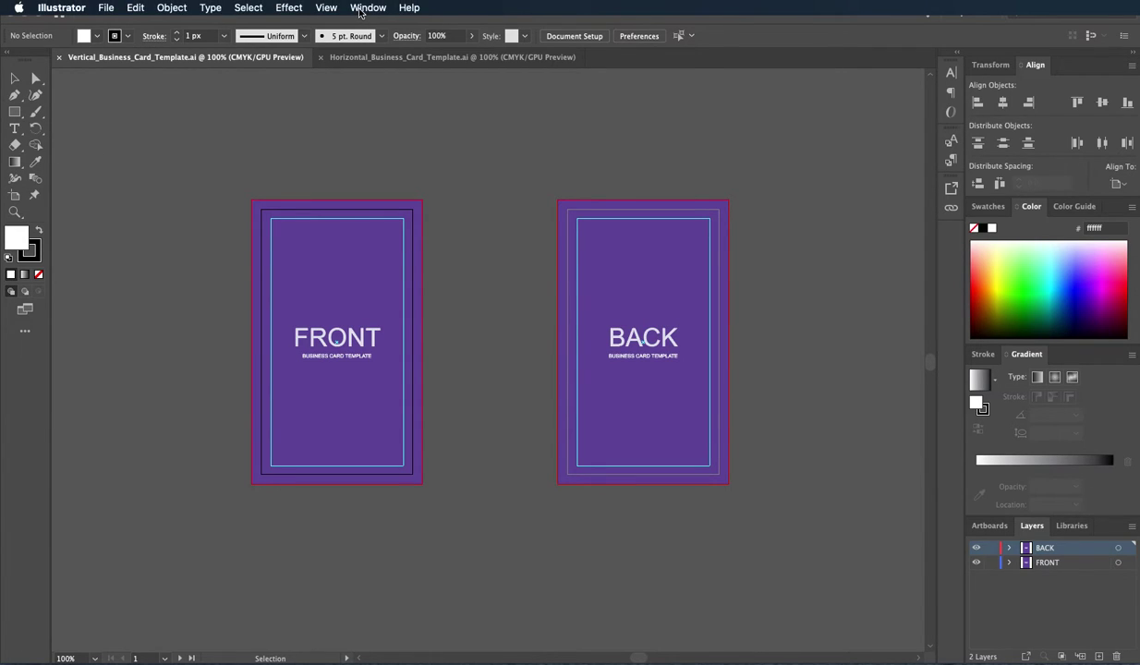
- Browse the Window and Help menus and close them without changes
left_click(359, 11)
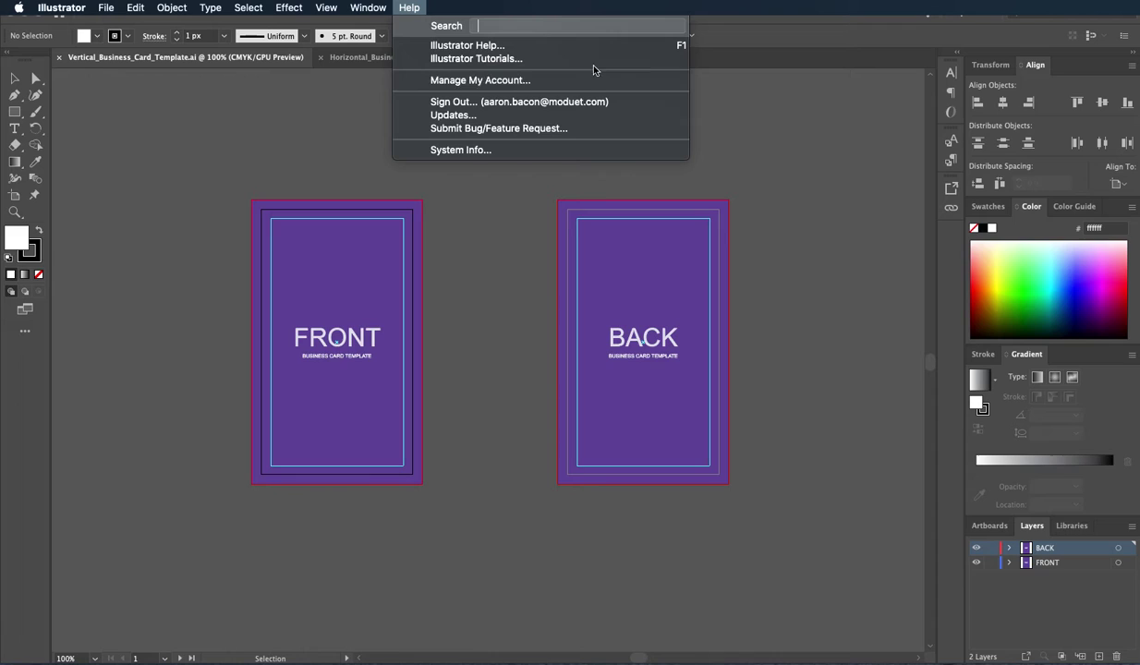
left_click(874, 184)
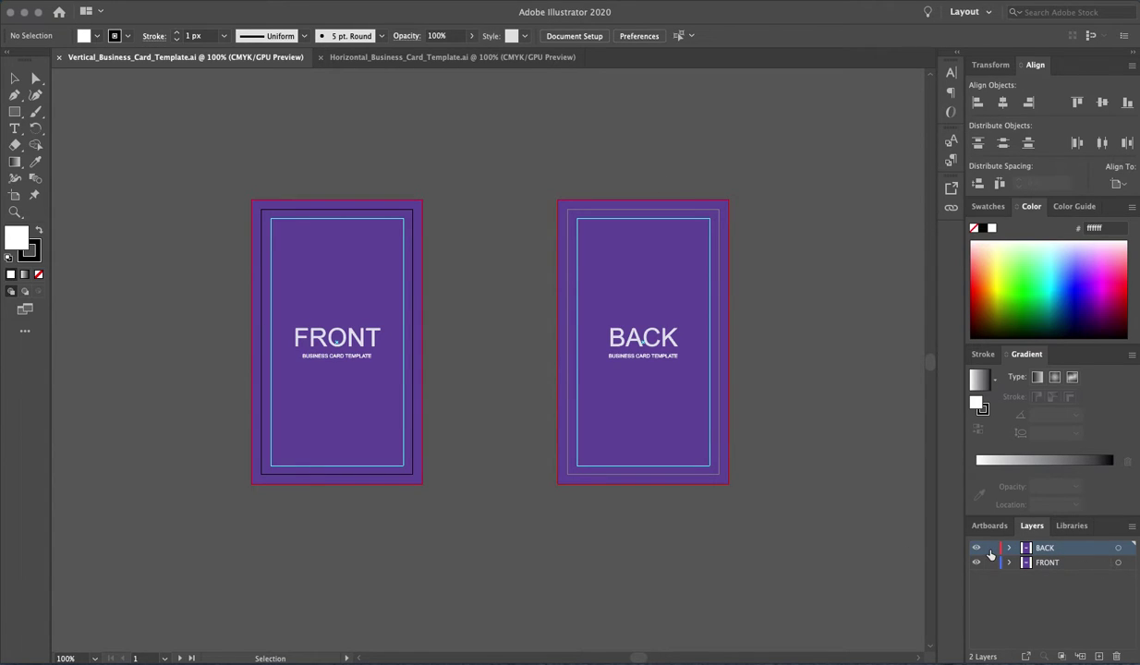
left_click_drag(991, 548, 992, 563)
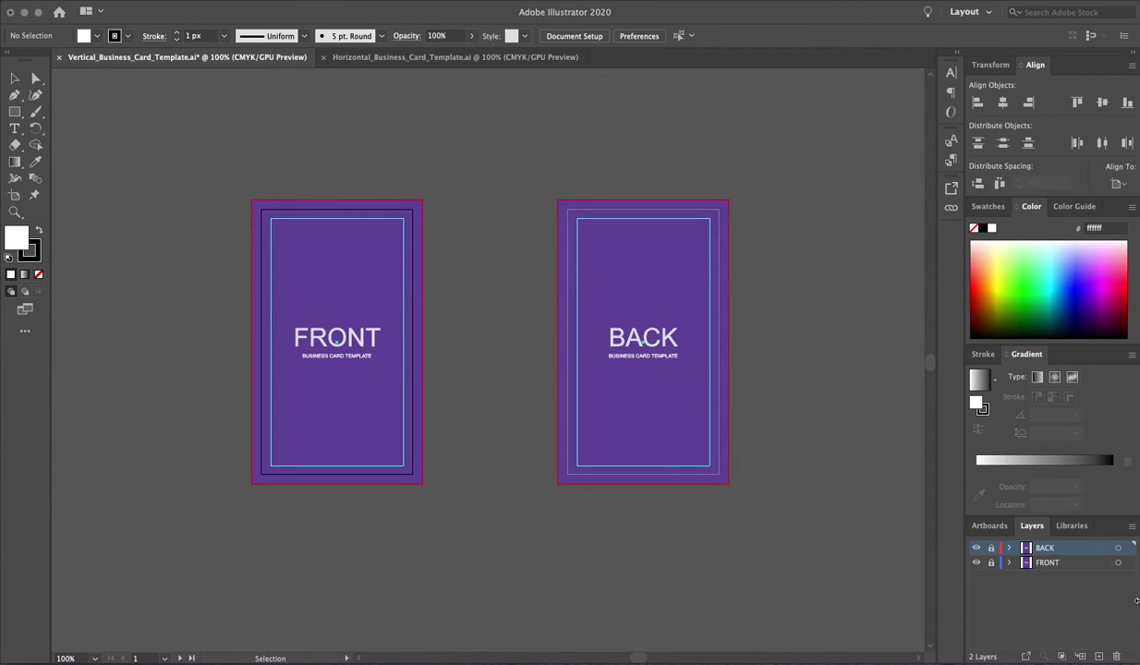
left_click(992, 548)
left_click(992, 548)
left_click(14, 79)
scroll(733, 478, "down", 1)
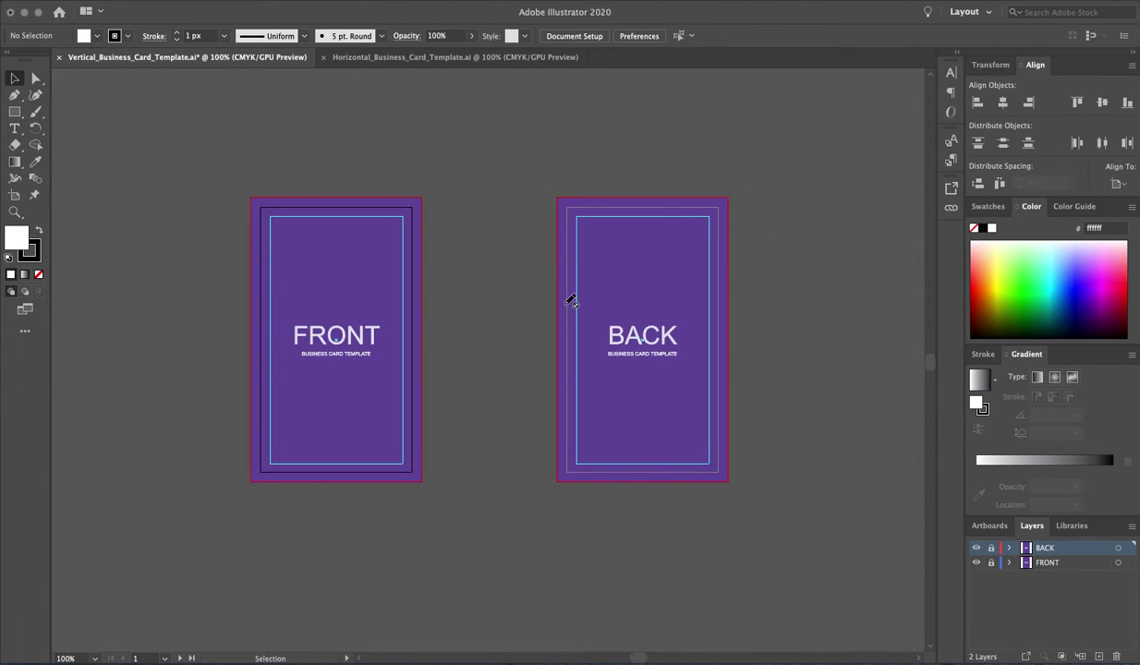
- Switch to the horizontal document and back, then unlock the BACK layer
left_click(412, 57)
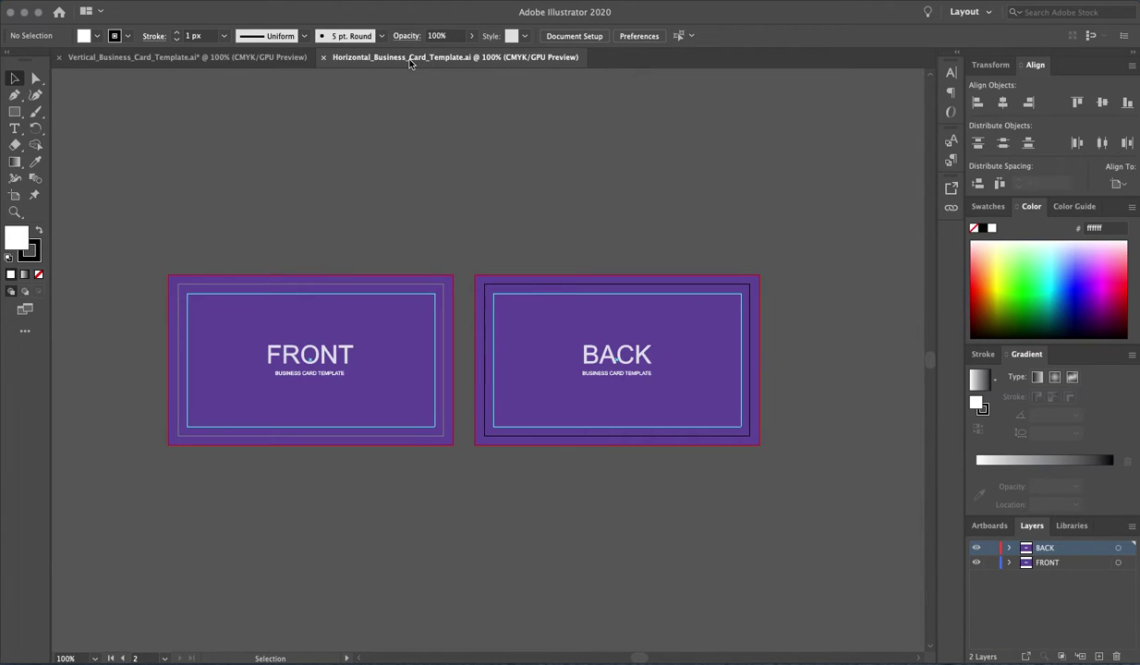
left_click(177, 59)
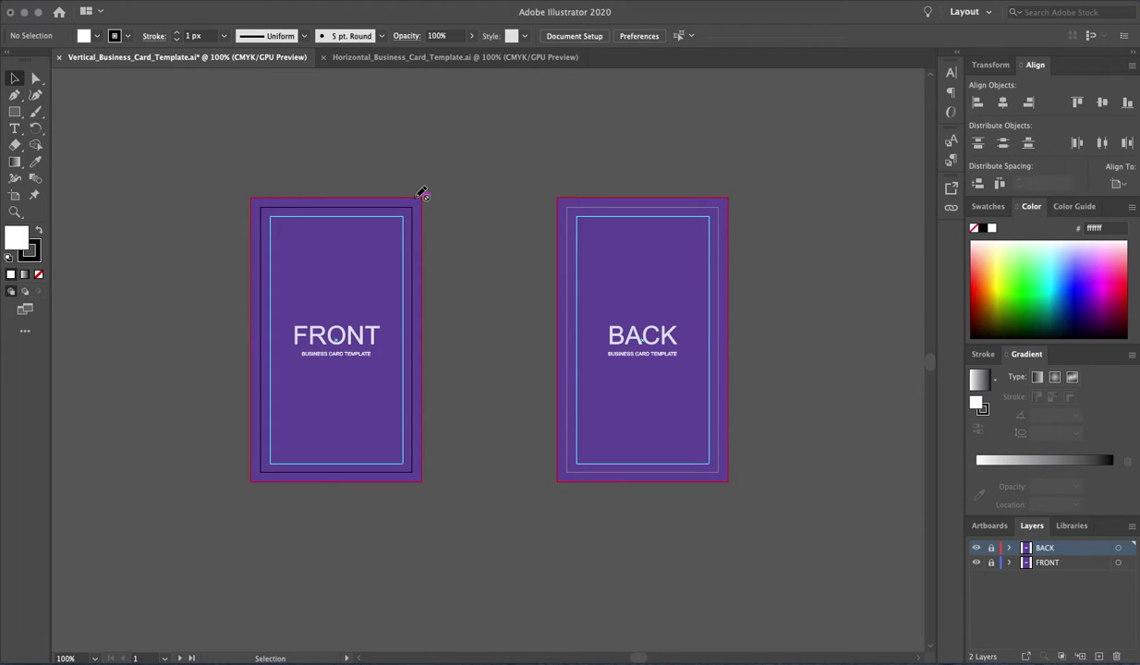
left_click(991, 548)
scroll(571, 241, "right", 2)
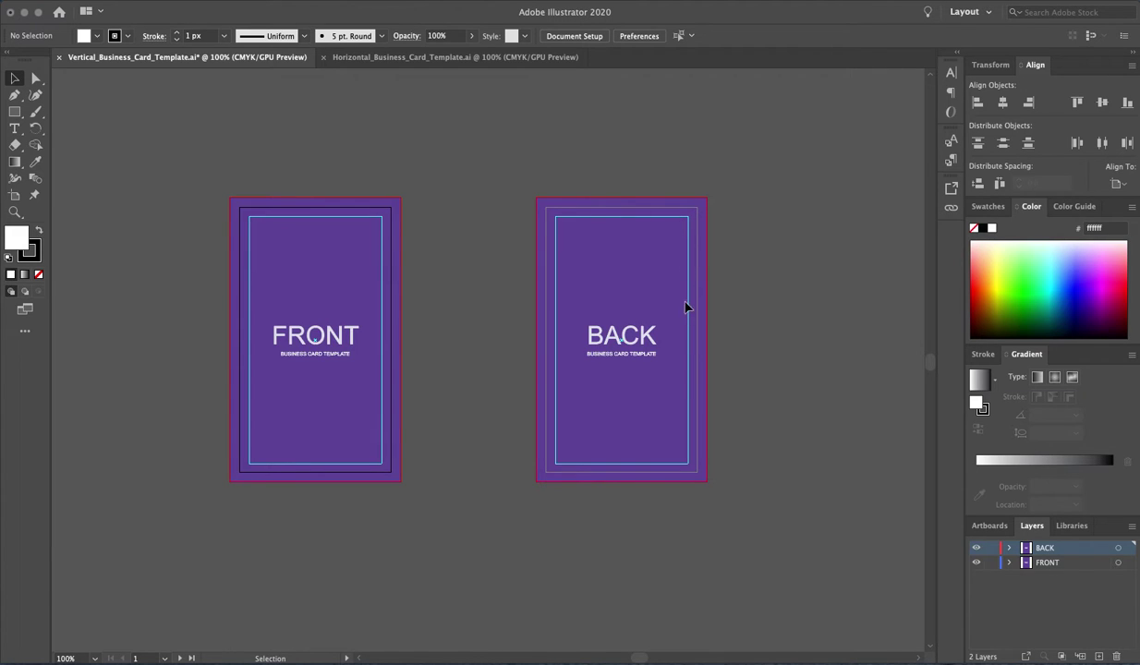
scroll(562, 465, "left", 1)
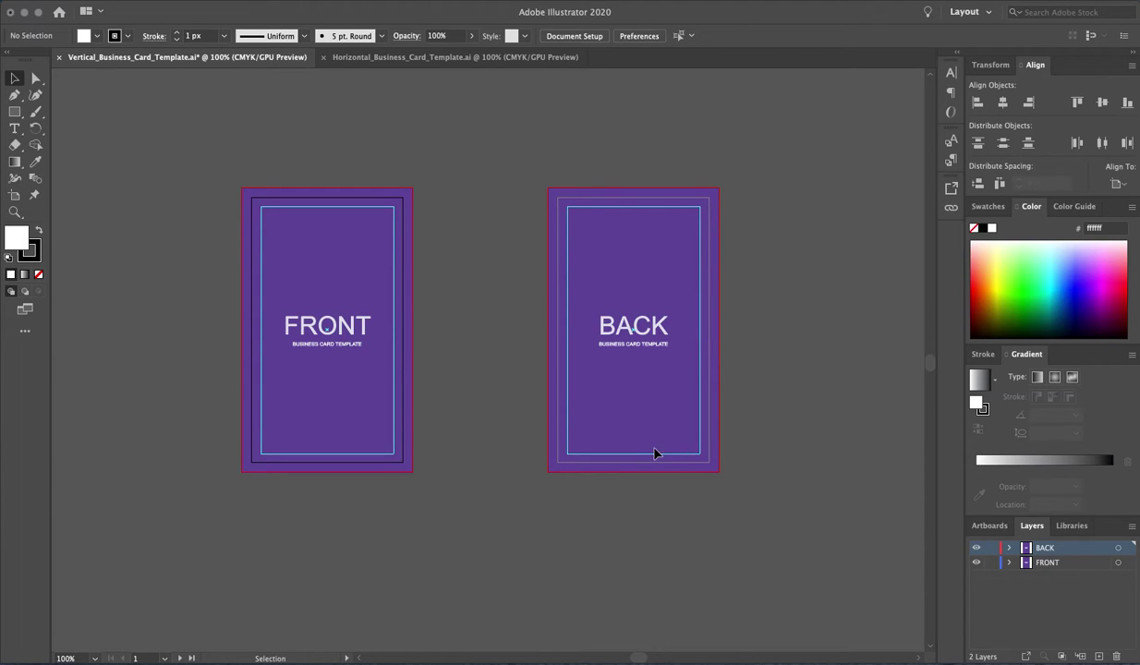
- Expand the BACK layer and hide its purple Background sublayer
left_click(977, 549)
left_click(977, 548)
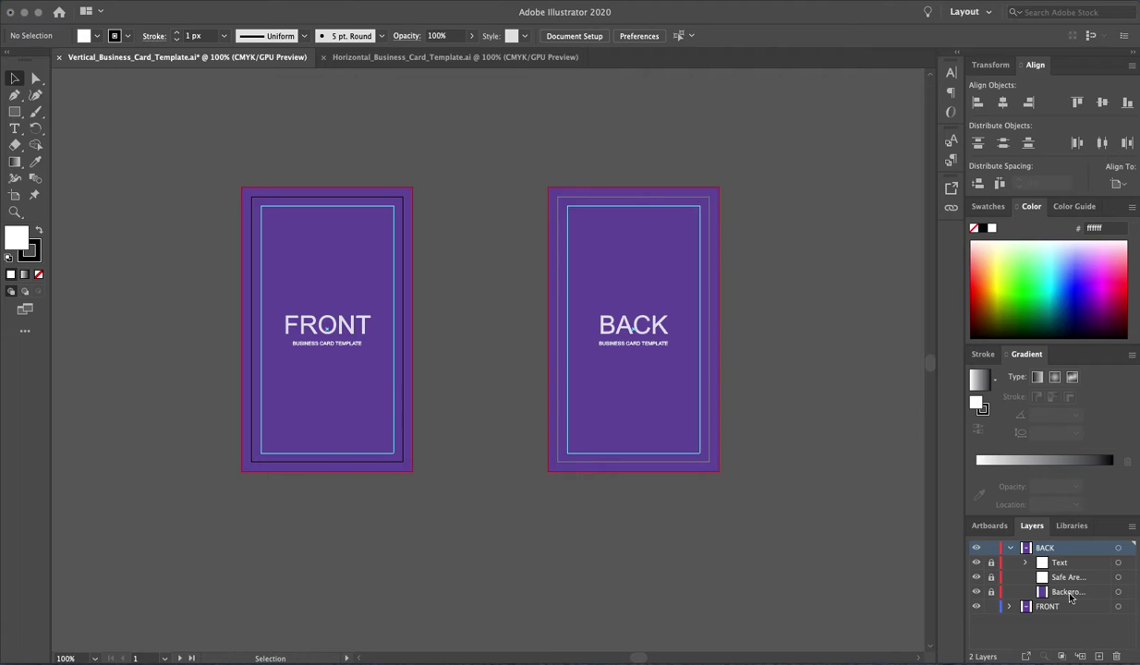
left_click(1010, 549)
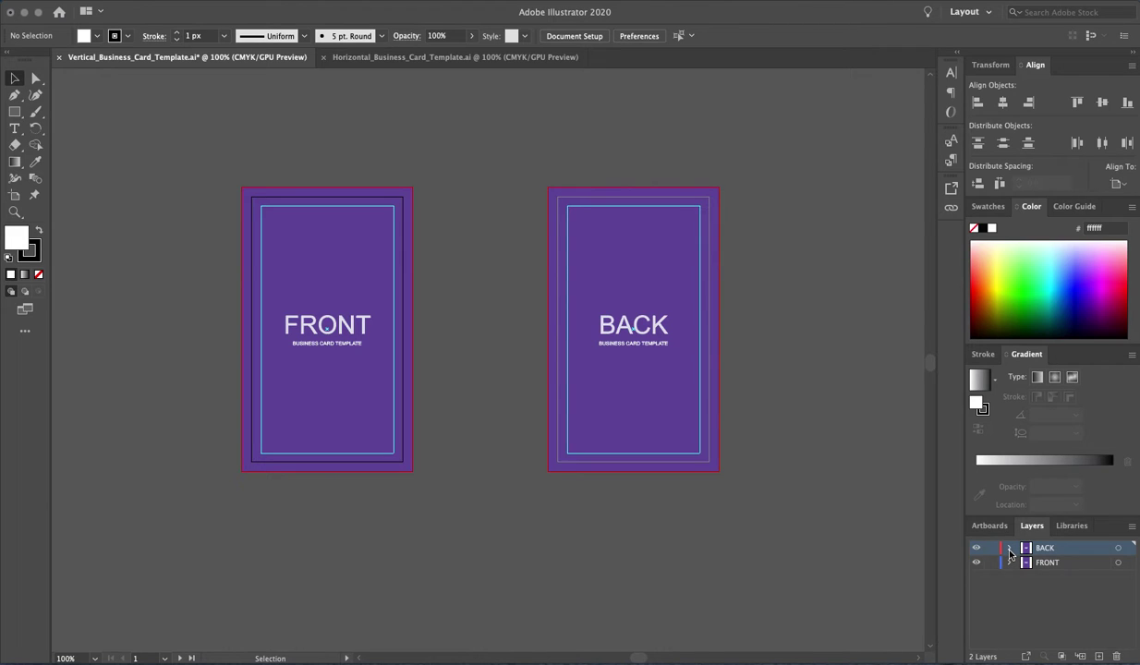
left_click(1010, 549)
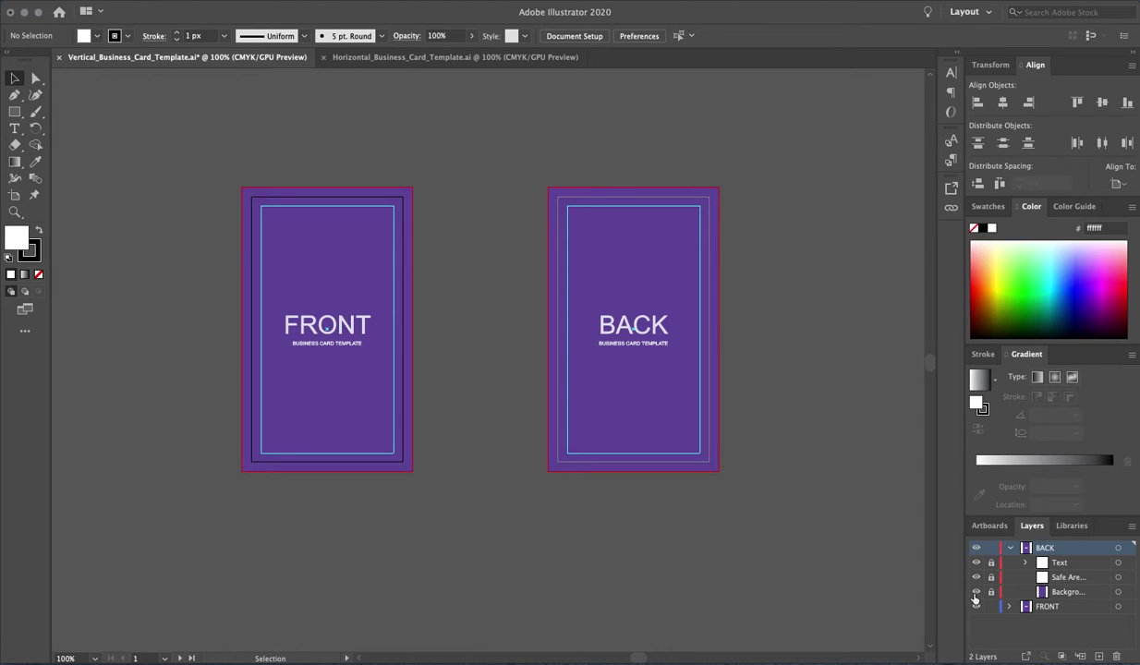
left_click(976, 593)
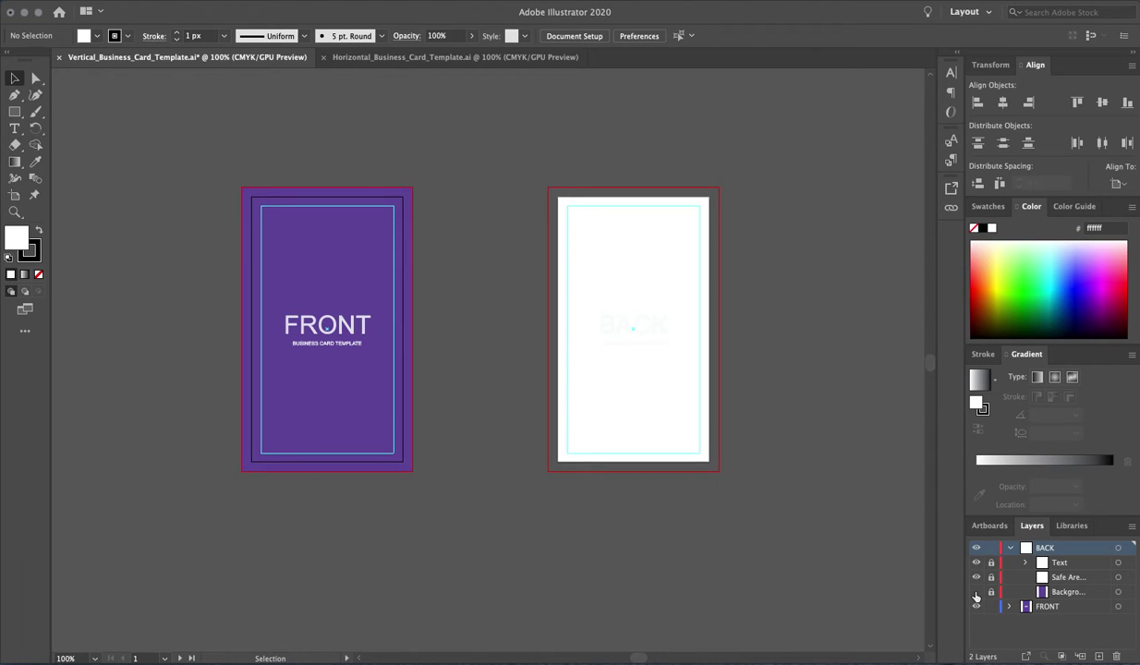
left_click(1010, 549)
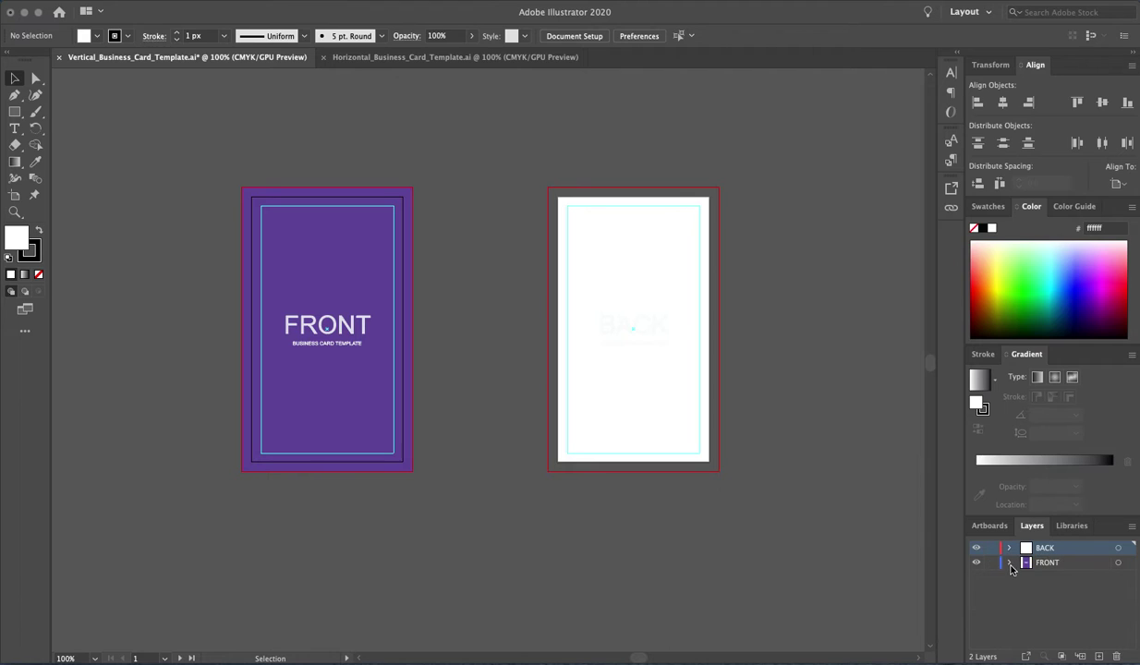
- Hide the FRONT background and the FRONT and BACK placeholder Text sublayers
left_click(1010, 562)
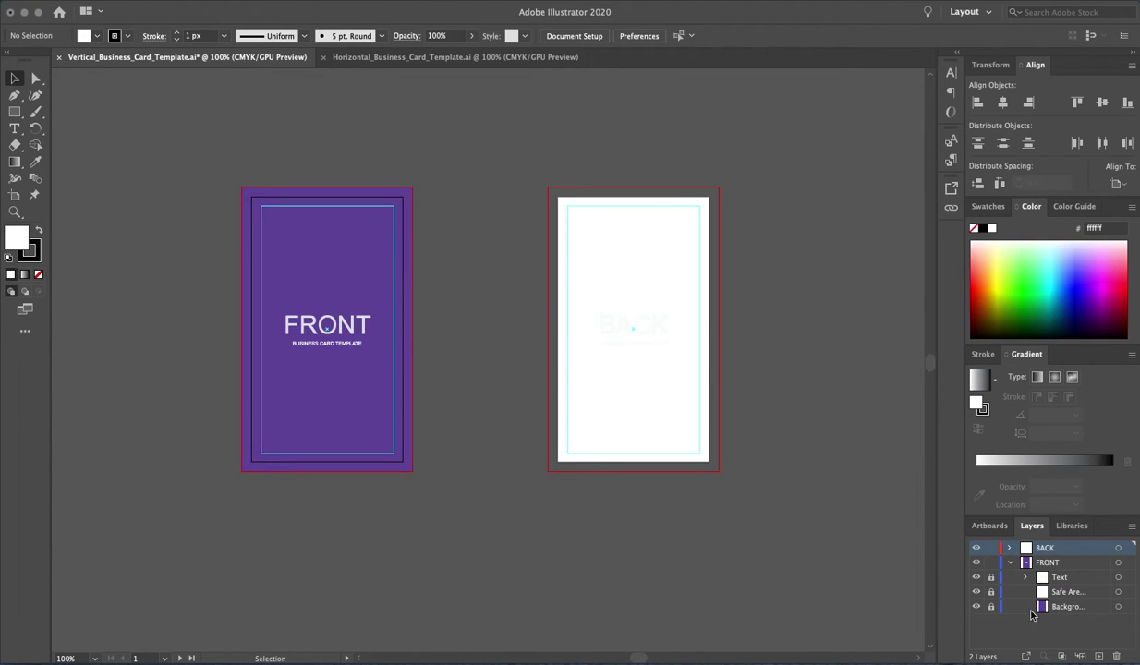
left_click(976, 607)
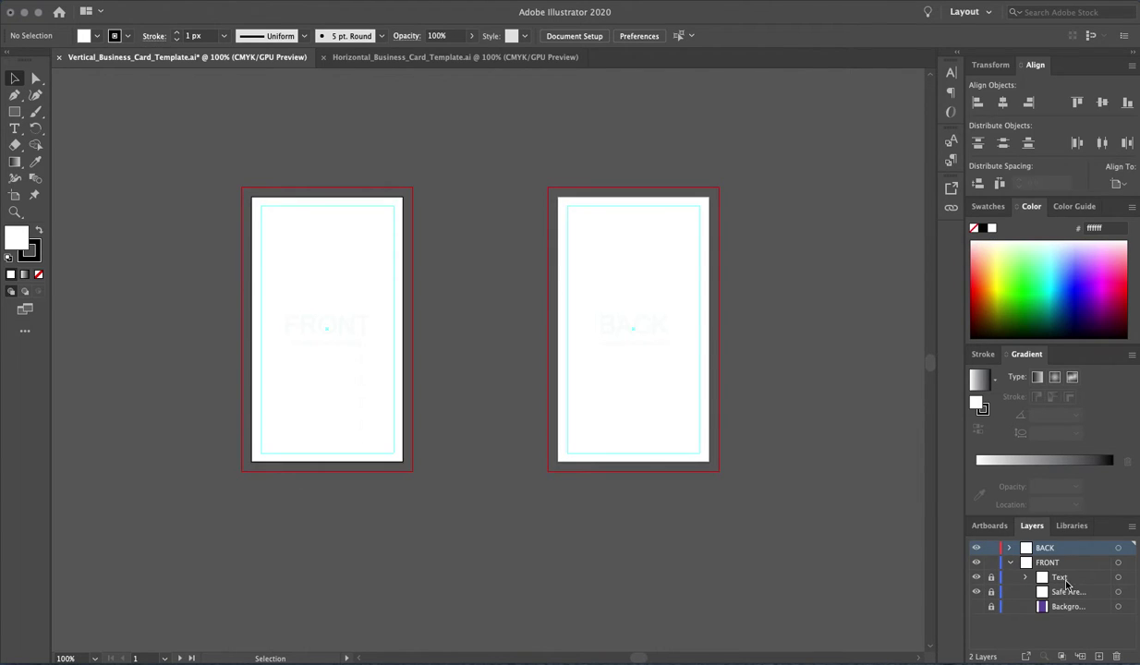
left_click(976, 579)
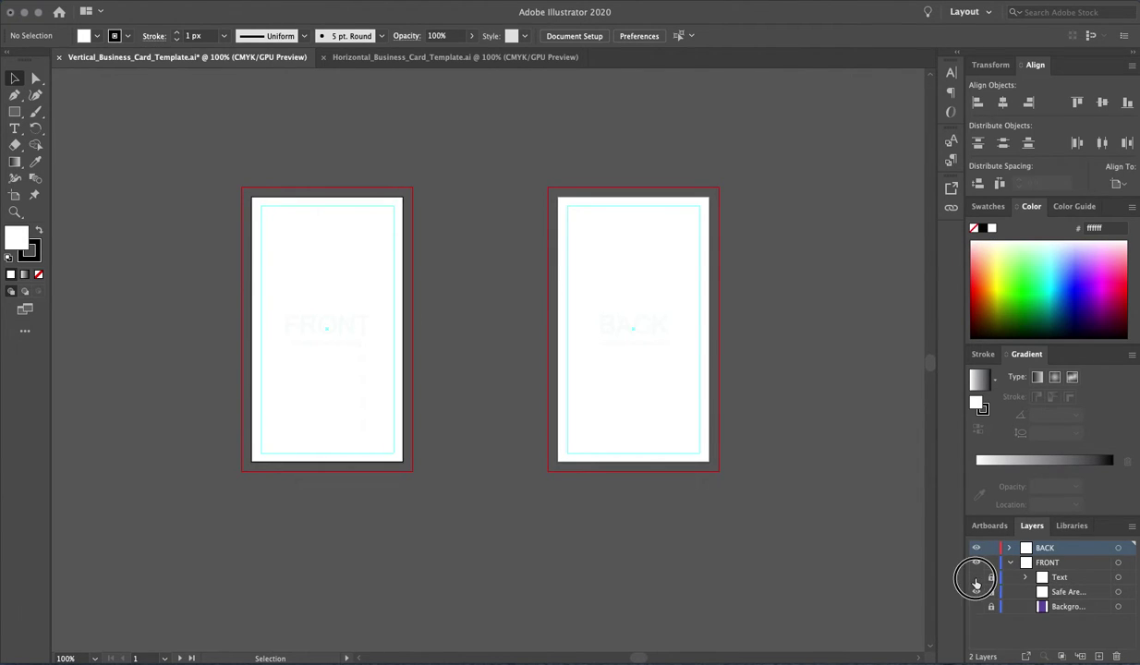
left_click(1010, 548)
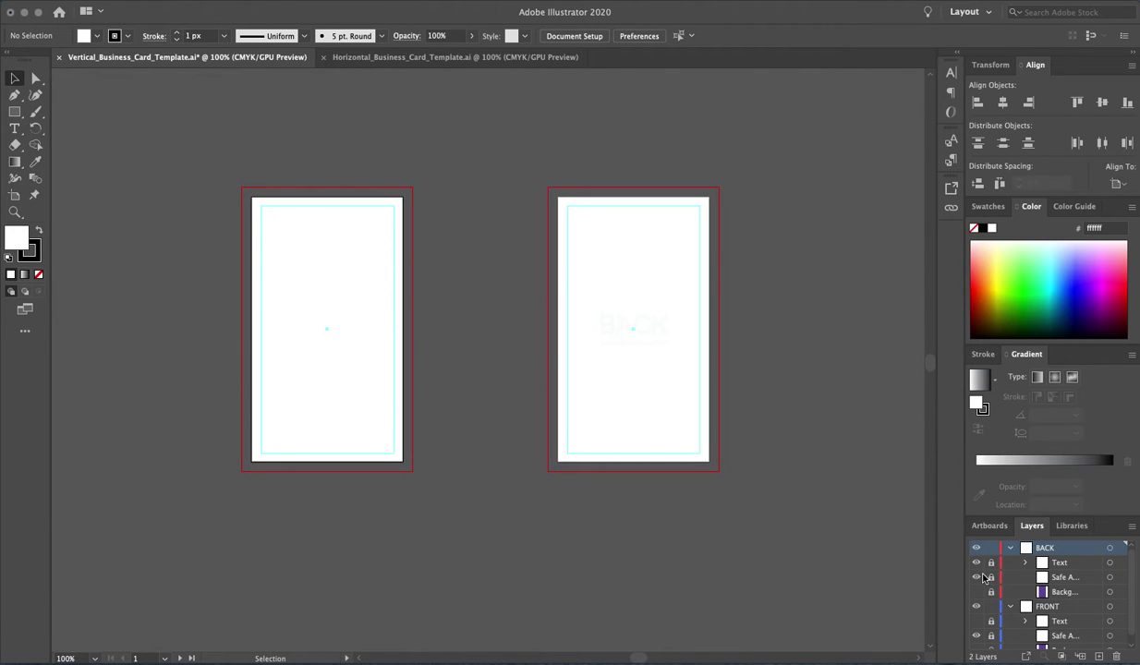
left_click(977, 563)
left_click(15, 130)
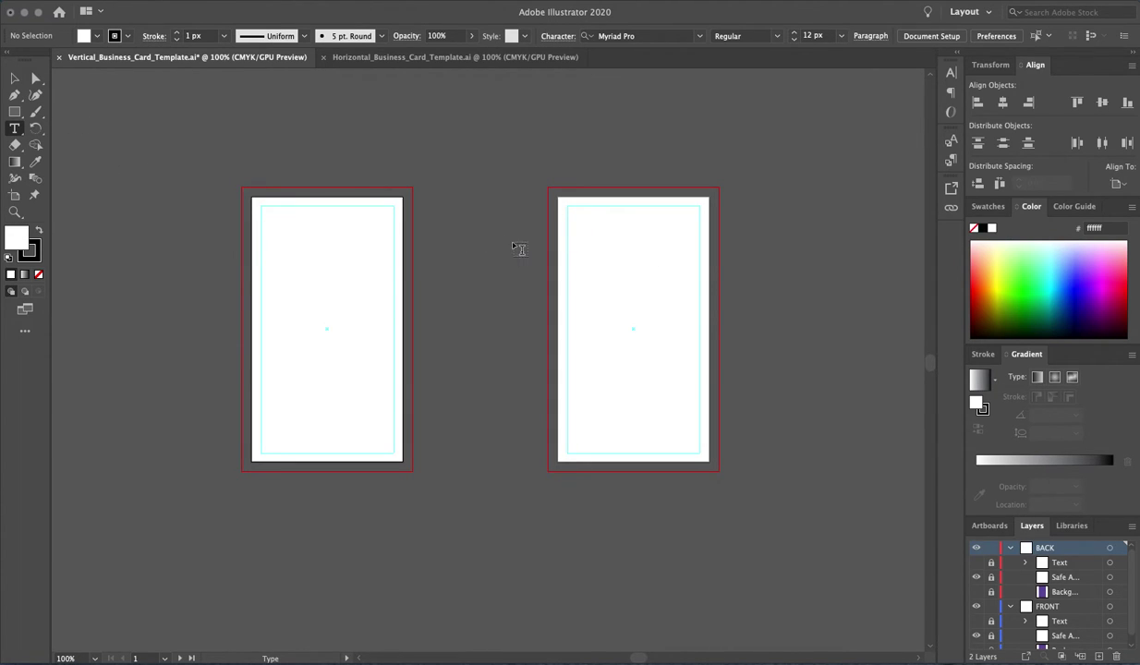
left_click(272, 224)
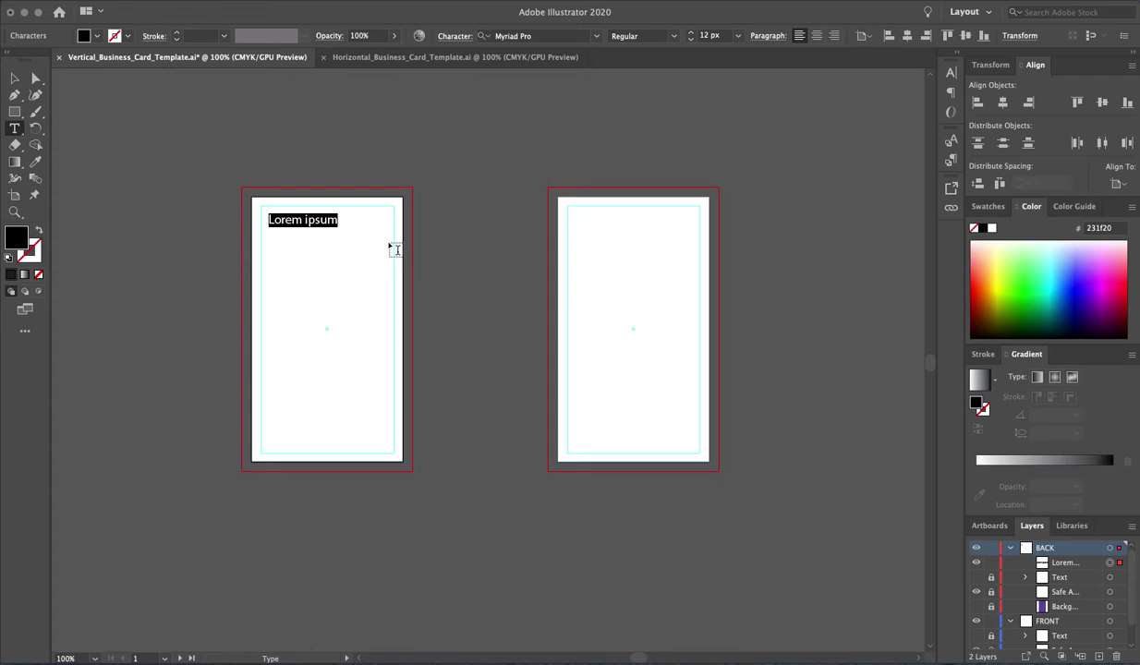
type("Aaron B")
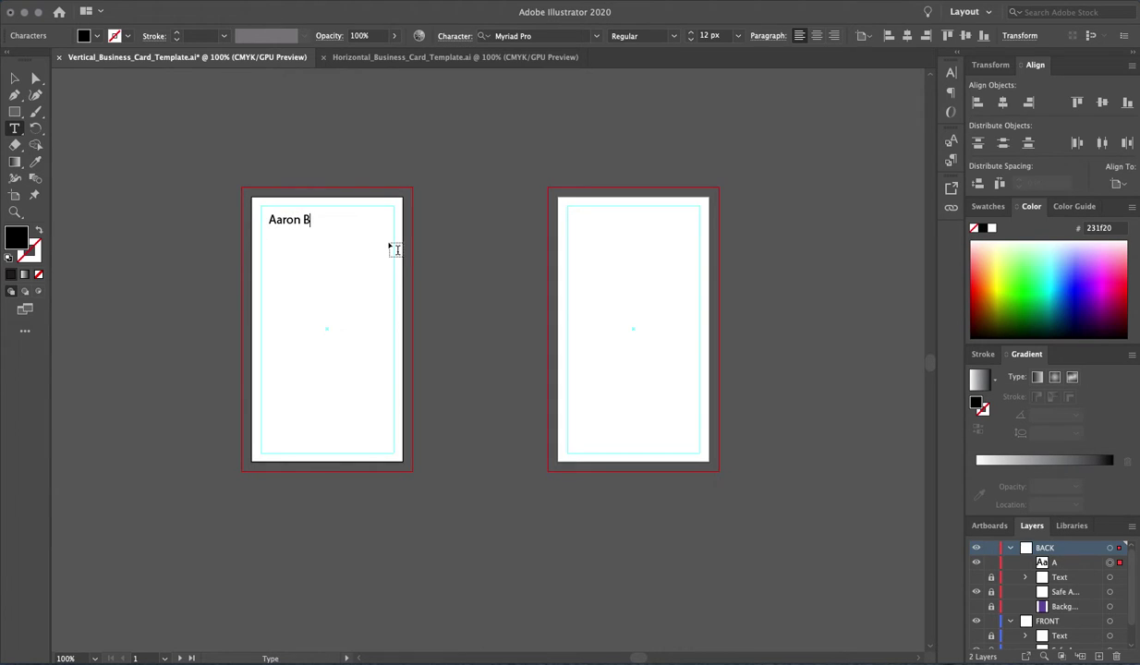
type("acon")
left_click(16, 80)
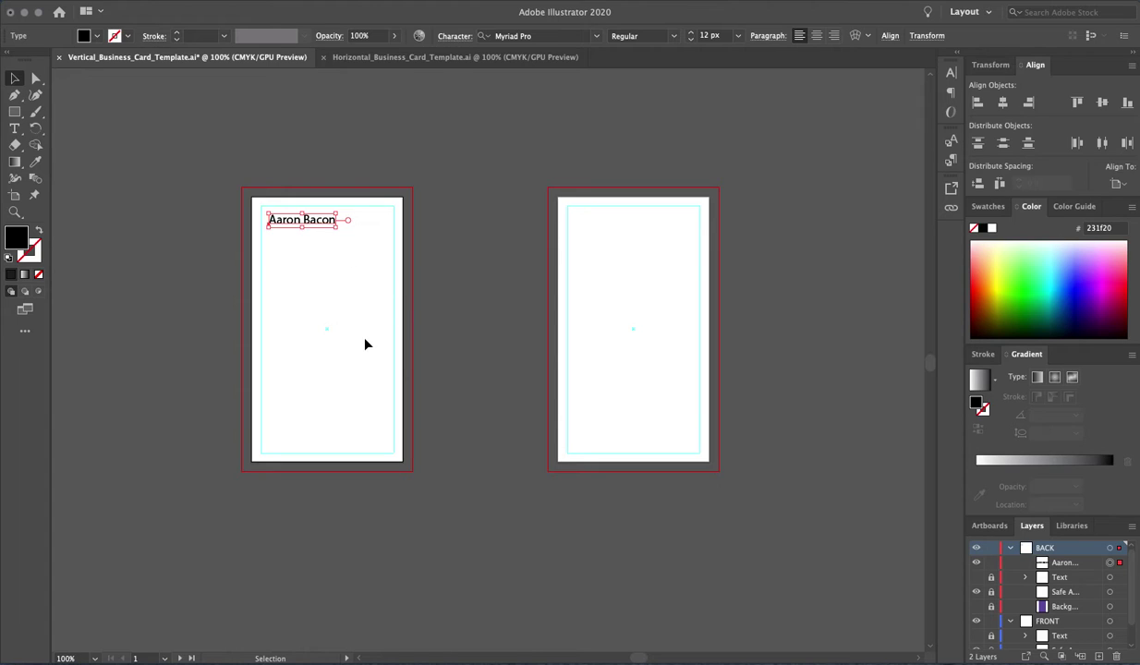
left_click(442, 59)
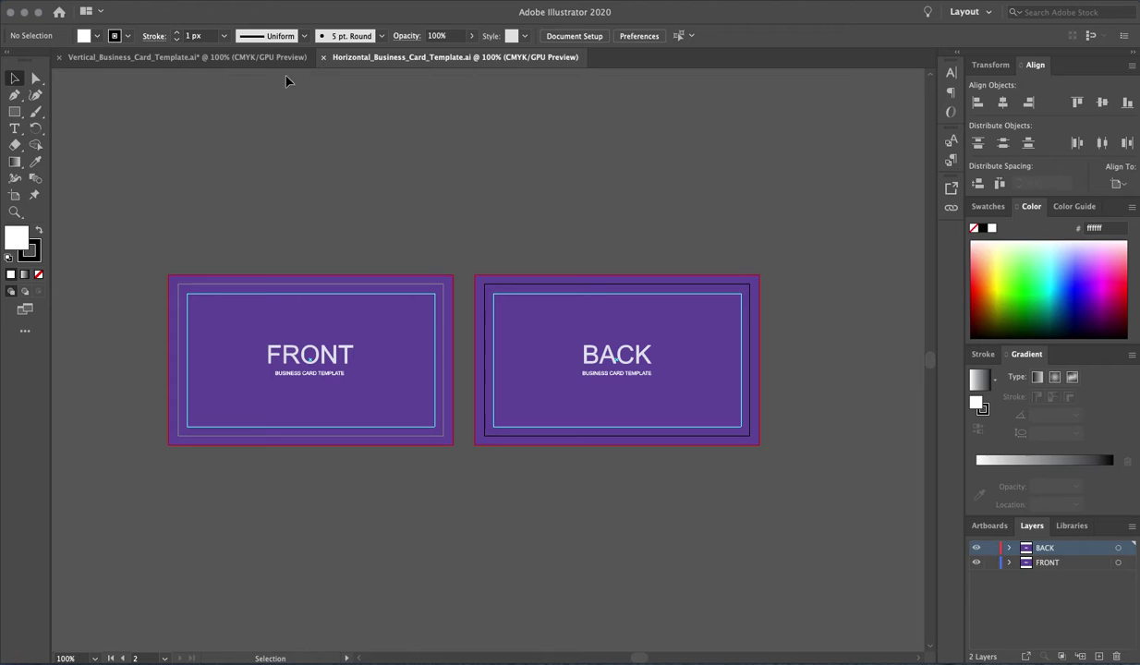
left_click(268, 57)
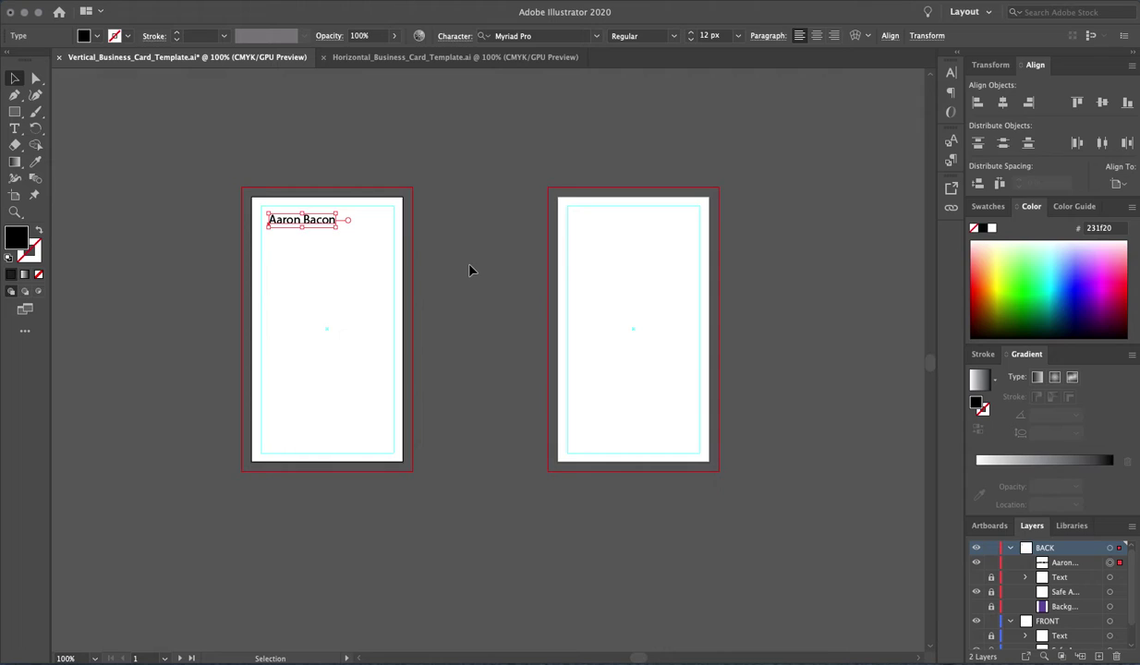
scroll(462, 270, "right", 1)
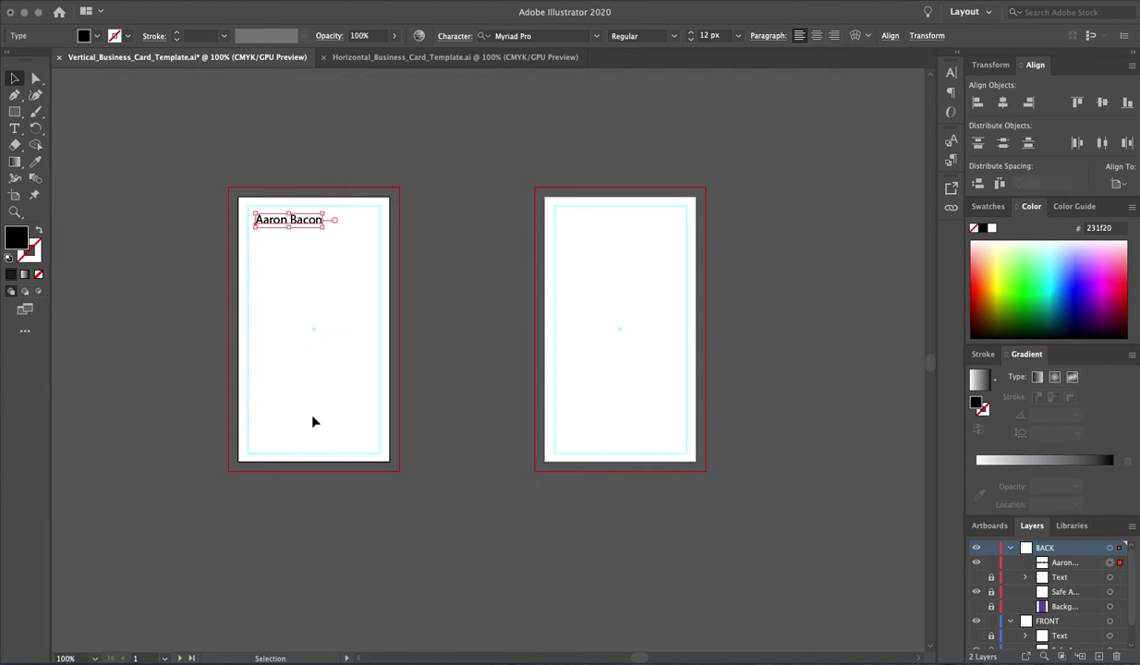
scroll(313, 422, "up", 1)
scroll(313, 422, "right", 1)
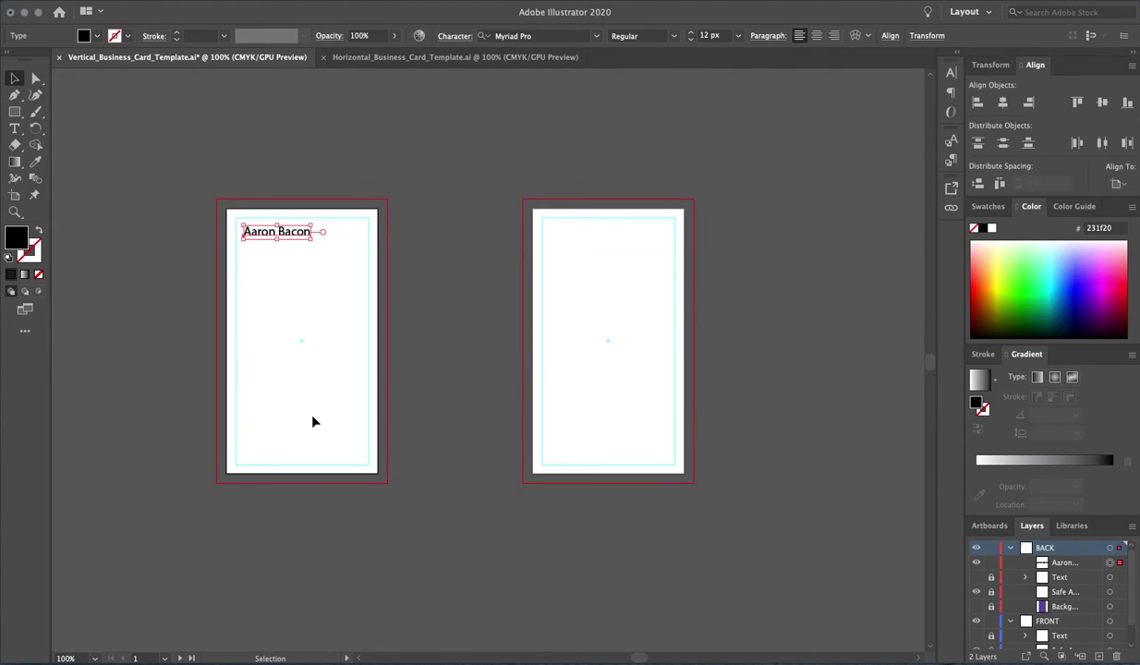
left_click(296, 234)
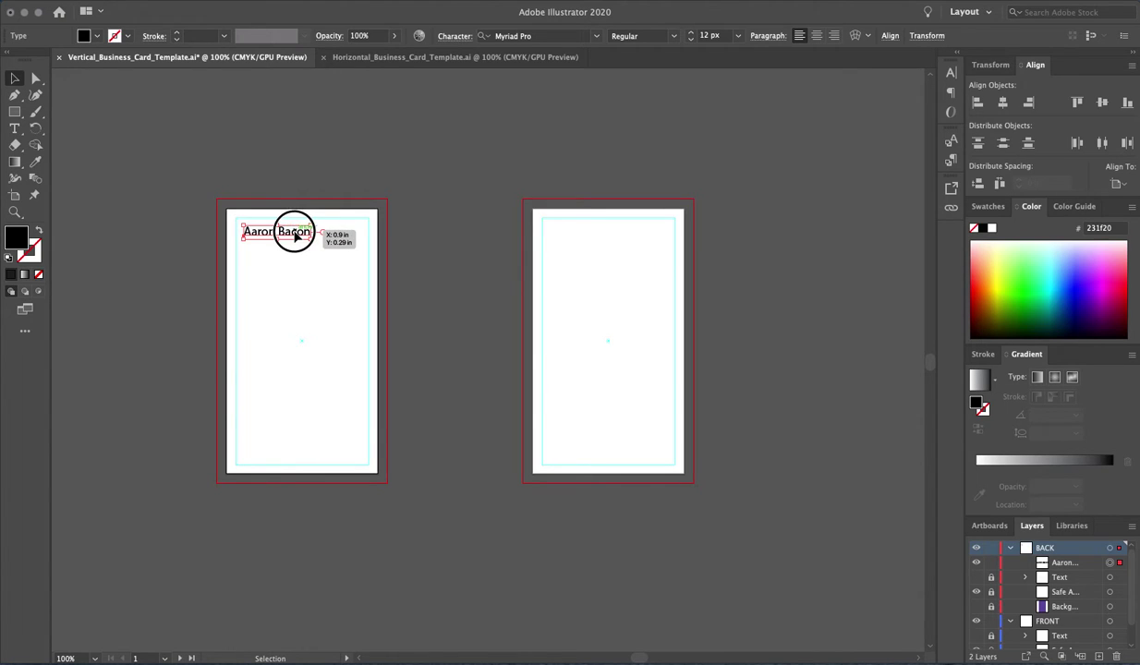
left_click_drag(295, 234, 296, 447)
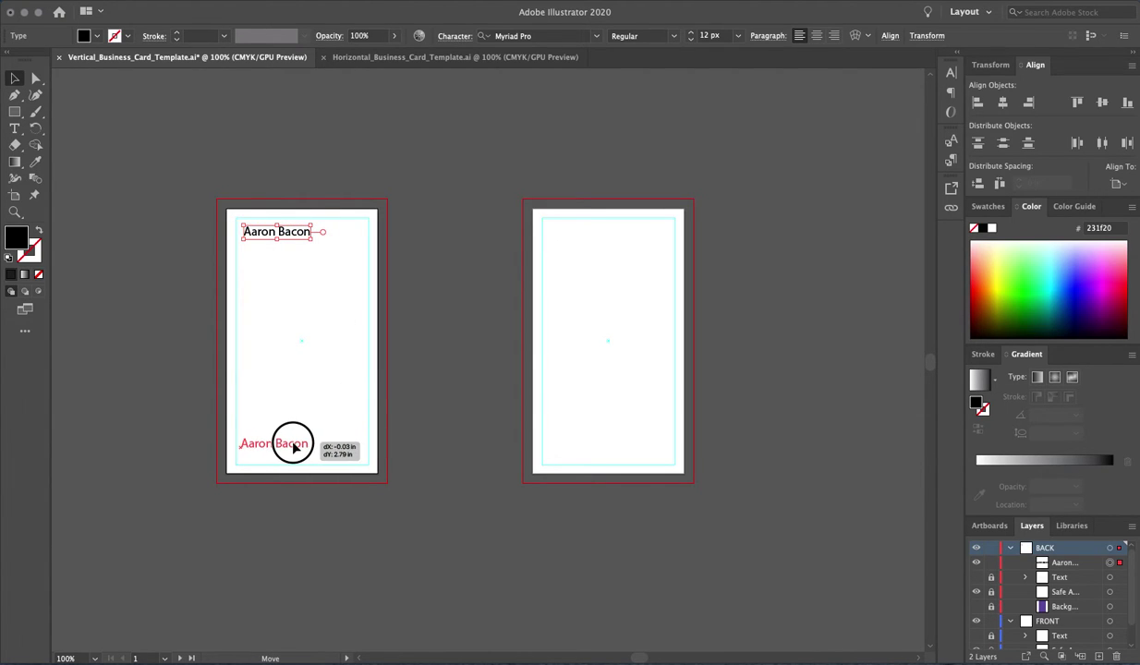
left_click_drag(293, 446, 299, 449)
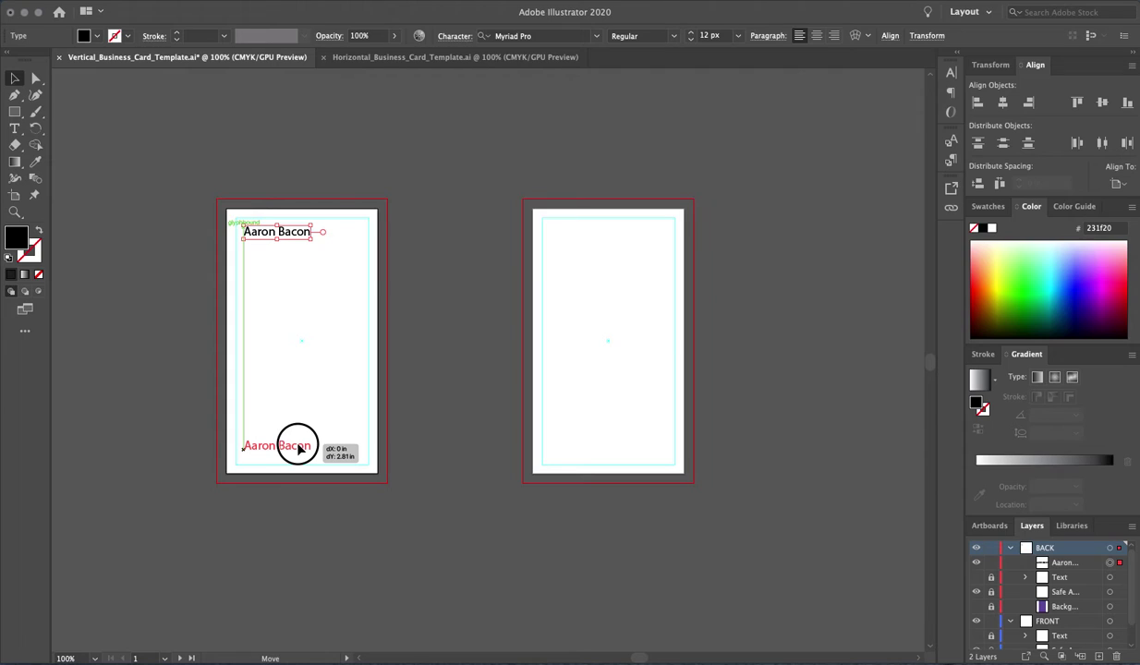
left_click_drag(299, 449, 299, 456)
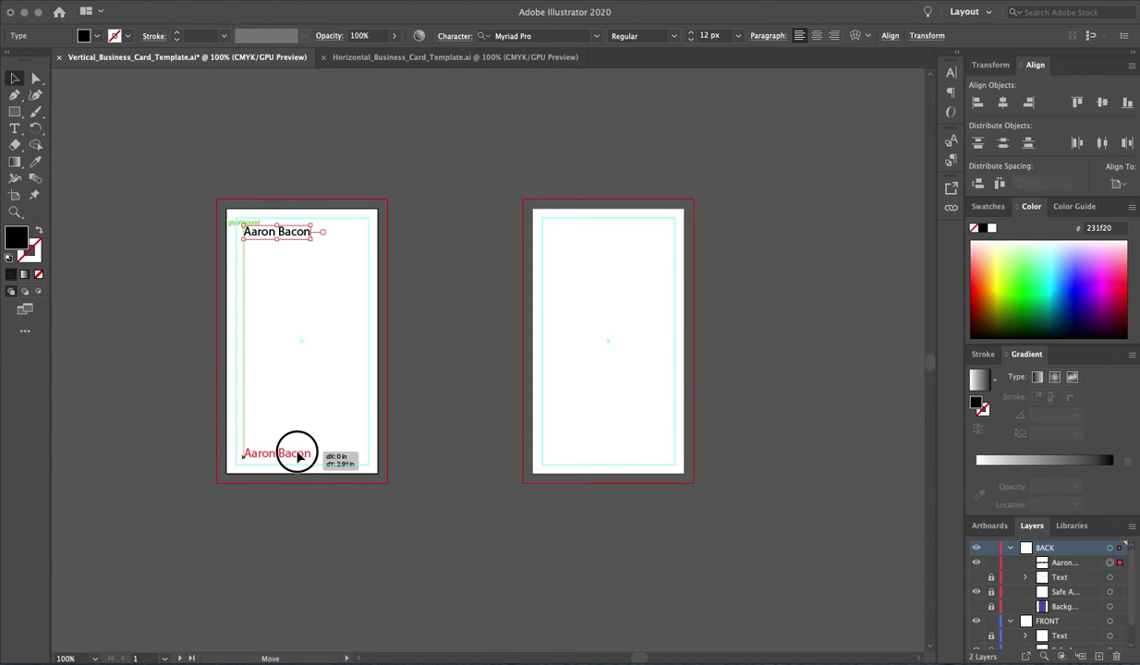
left_click_drag(299, 456, 290, 462)
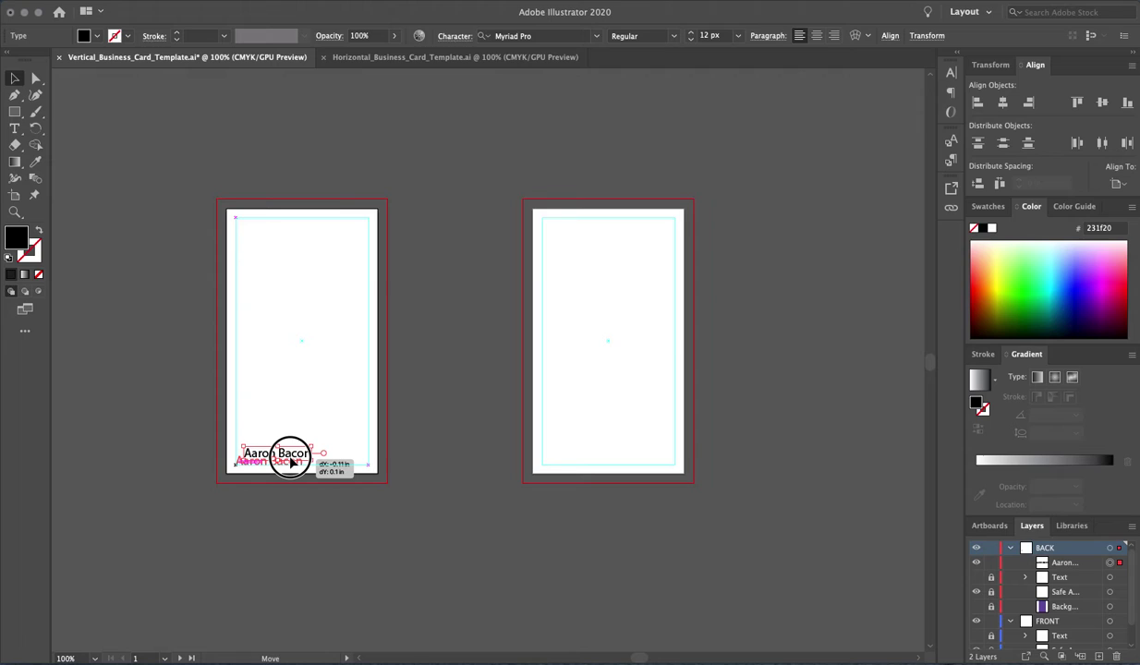
left_click_drag(291, 462, 290, 462)
left_click(292, 414)
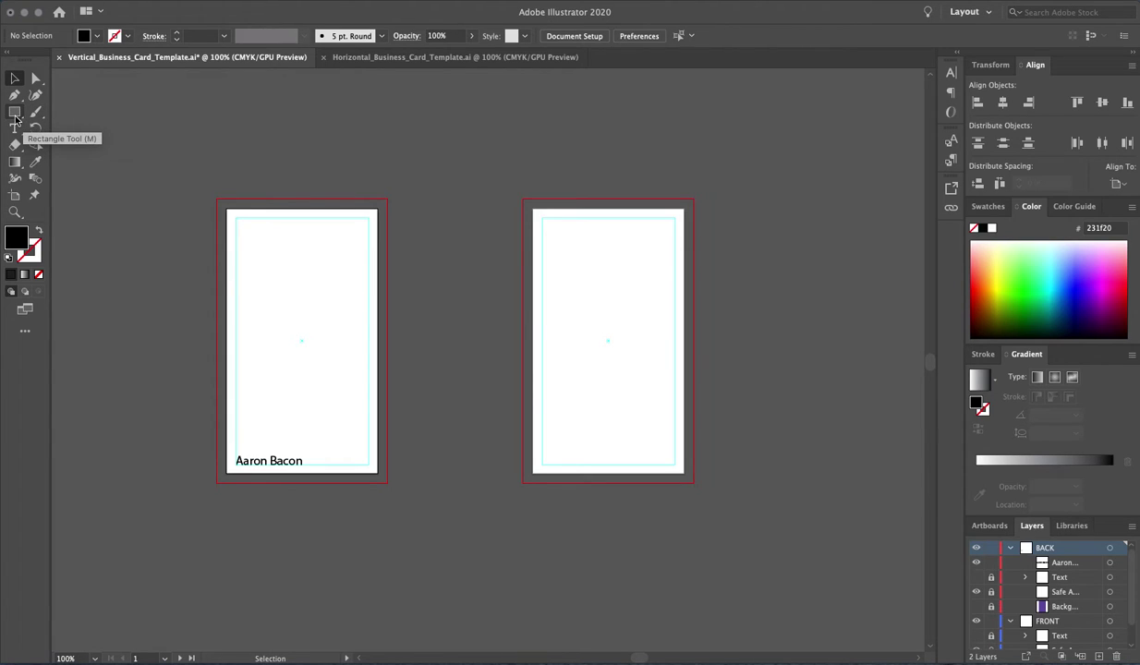
left_click_drag(16, 117, 74, 140)
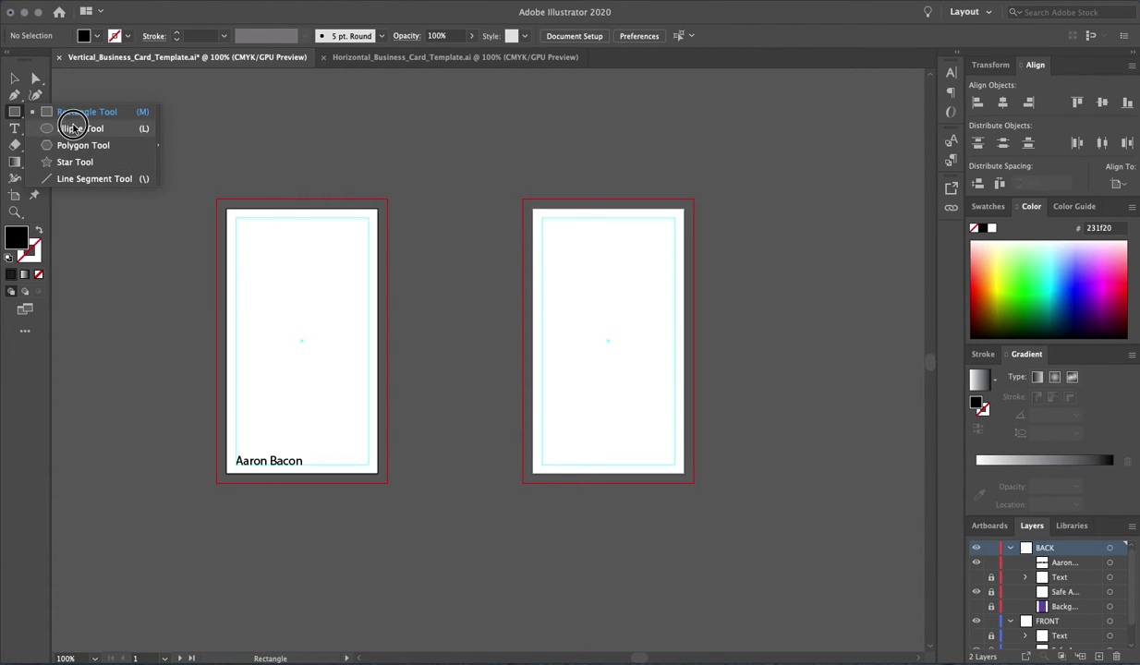
mouse_move(74, 141)
left_mouse_down()
mouse_move(92, 134)
mouse_move(83, 114)
mouse_move(85, 163)
mouse_move(88, 112)
mouse_move(92, 166)
mouse_move(85, 128)
mouse_move(19, 115)
left_mouse_up()
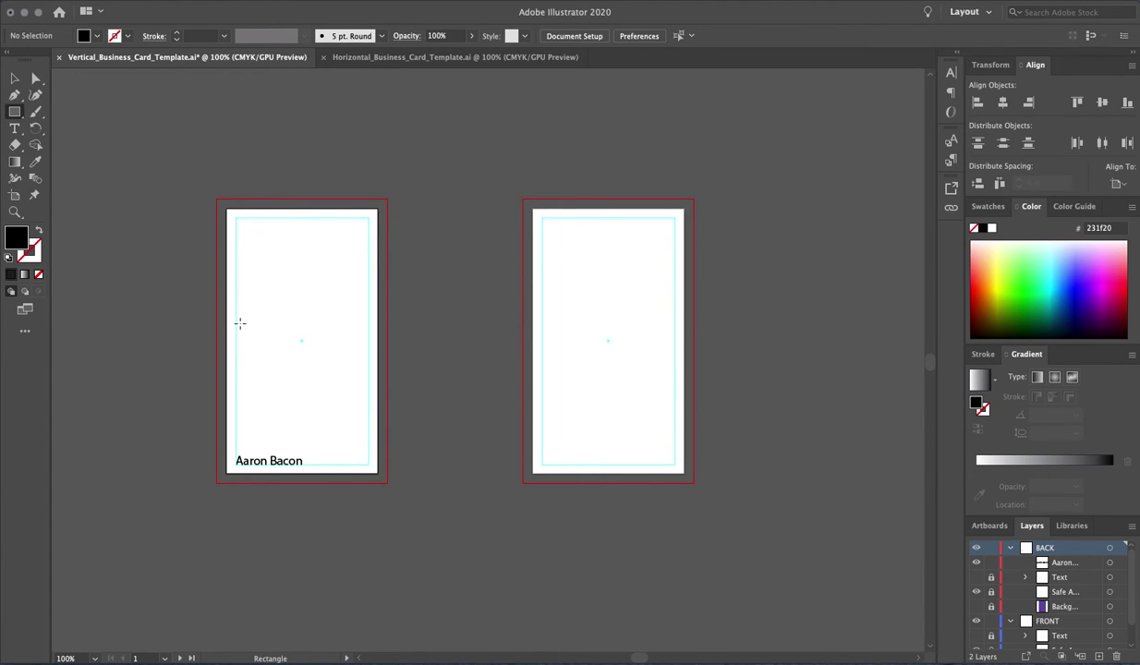
left_click_drag(236, 325, 369, 367)
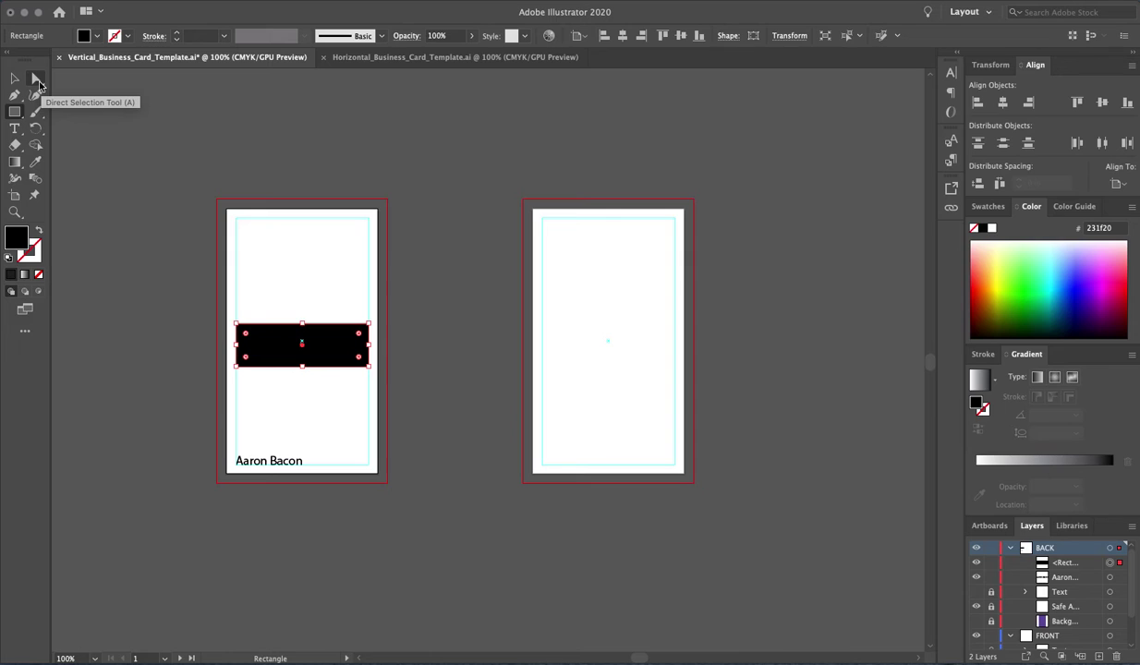
left_click(37, 82)
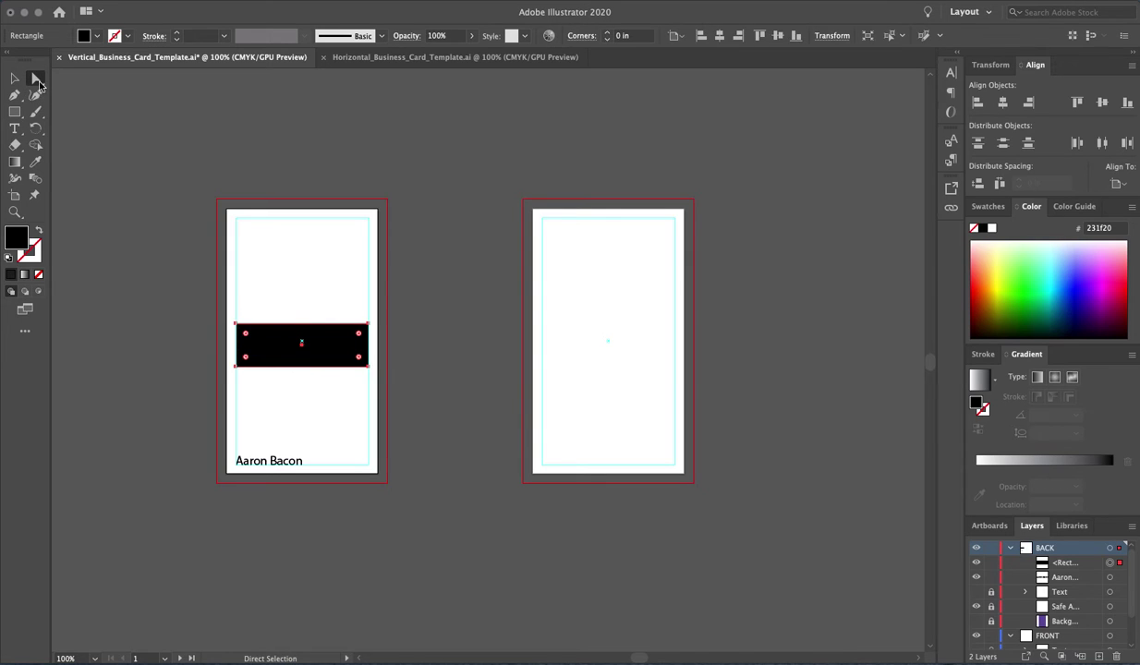
left_click(237, 324)
left_click_drag(236, 325, 252, 339)
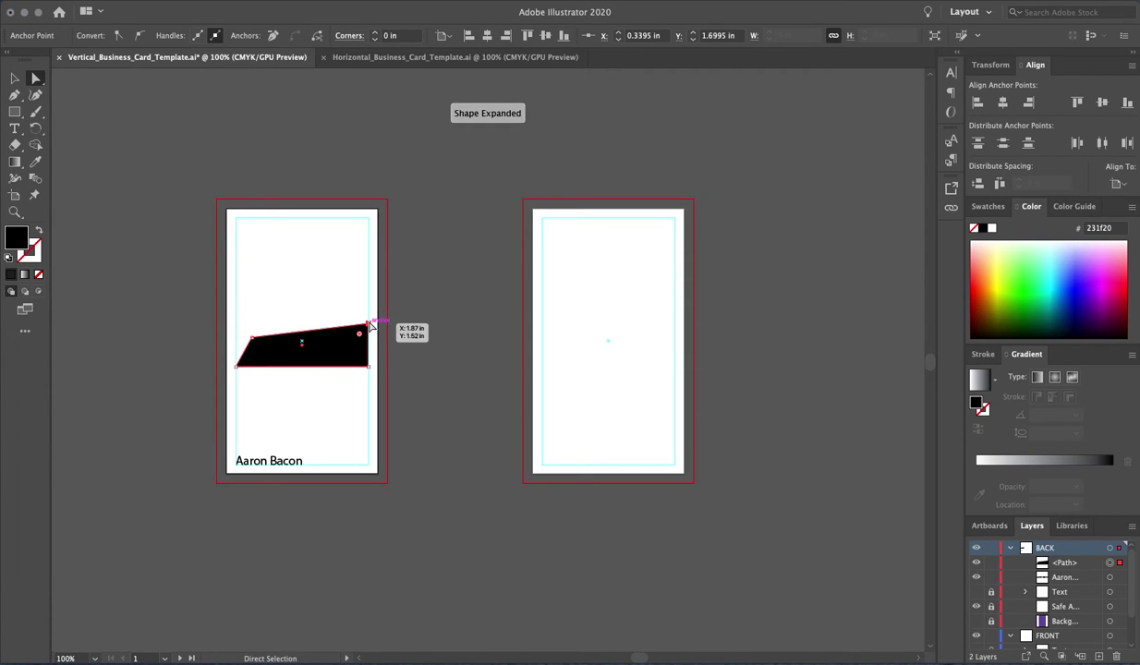
left_click_drag(369, 325, 339, 341)
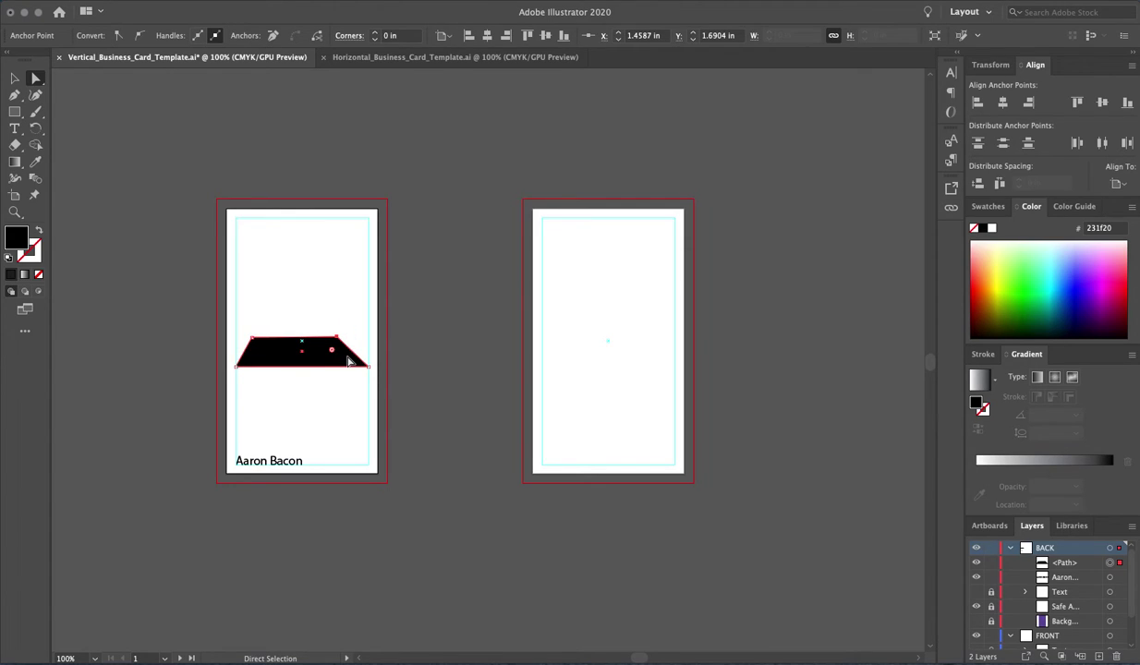
key("ctrl+z")
key("ctrl+z")
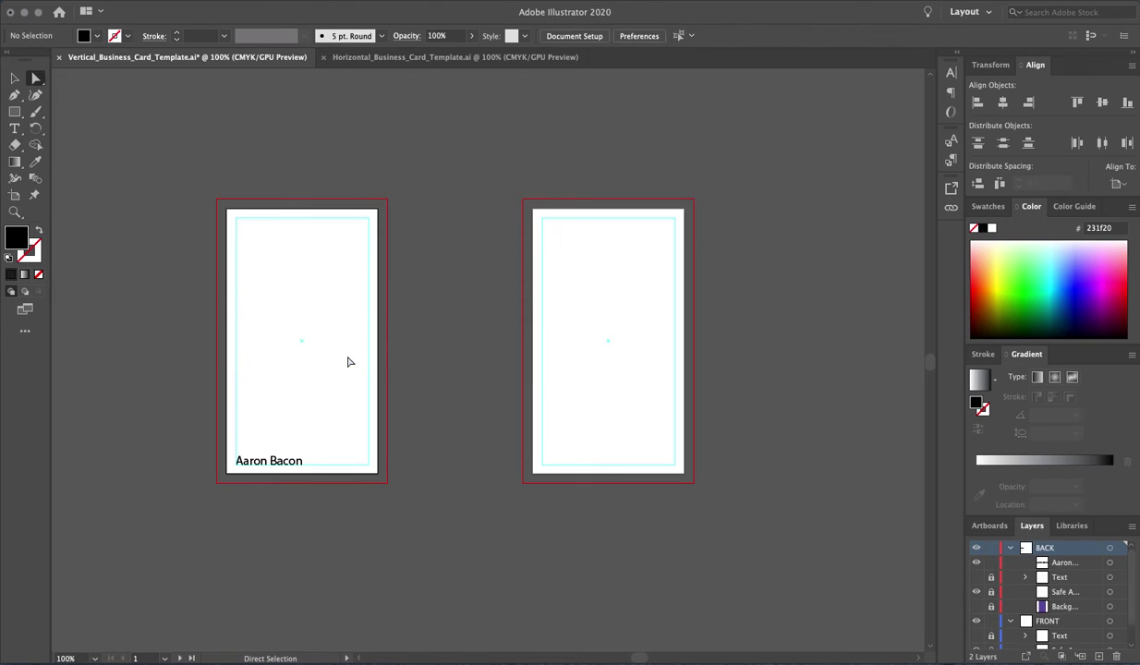
left_click(18, 113)
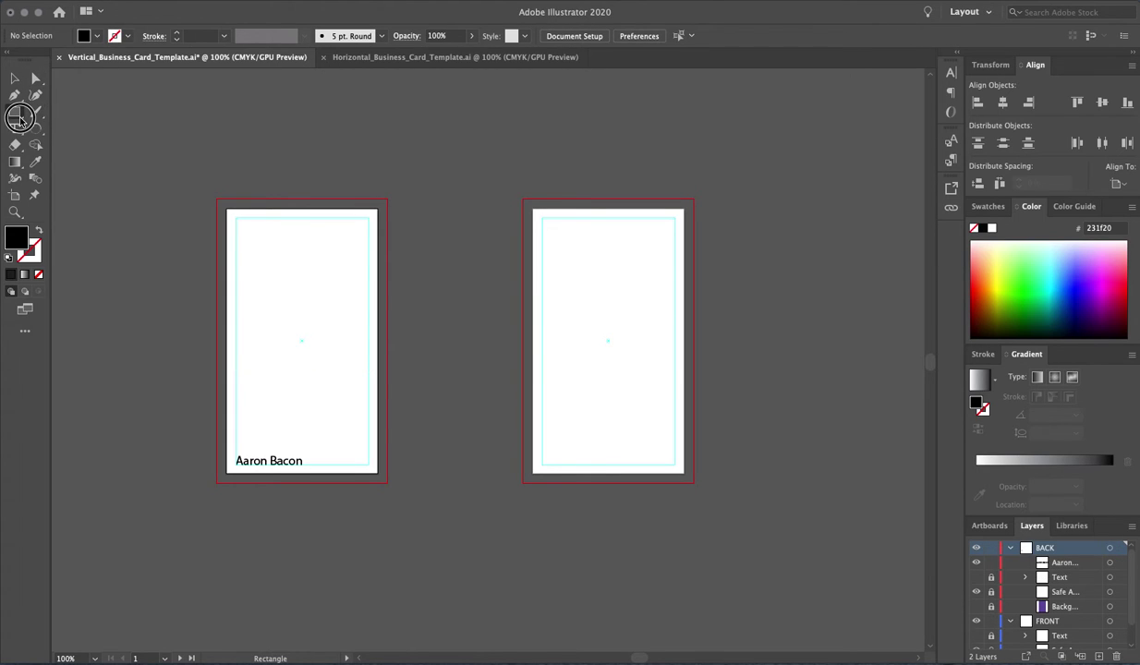
left_click_drag(17, 112, 74, 171)
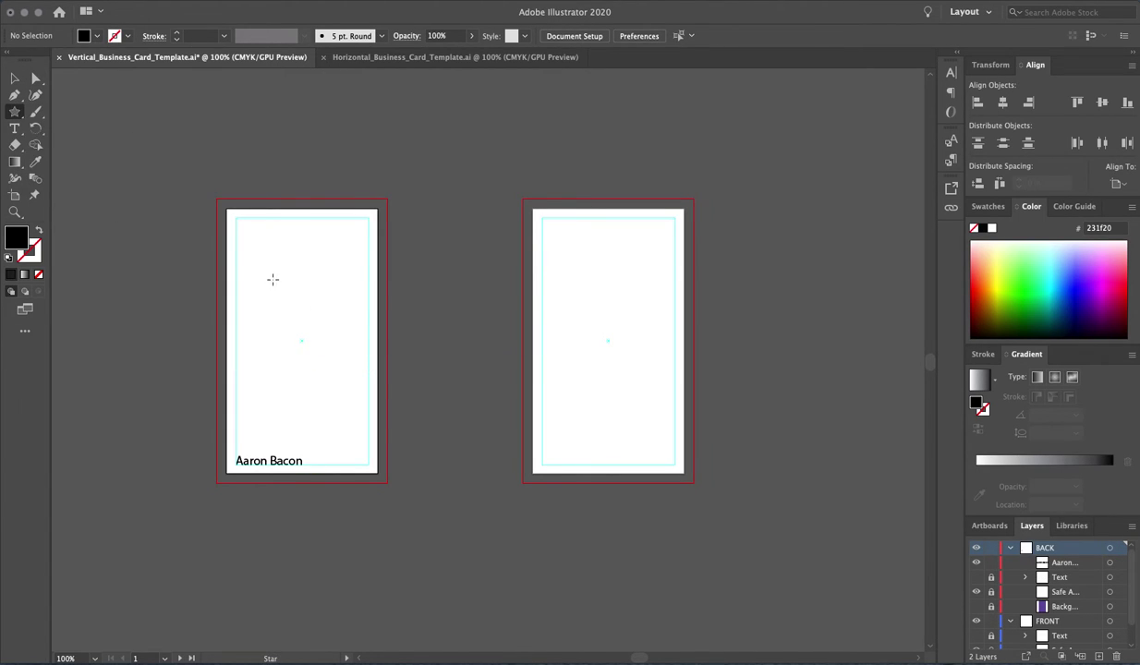
mouse_move(260, 269)
left_mouse_down()
mouse_move(283, 310)
mouse_move(318, 305)
left_mouse_up()
left_click(15, 79)
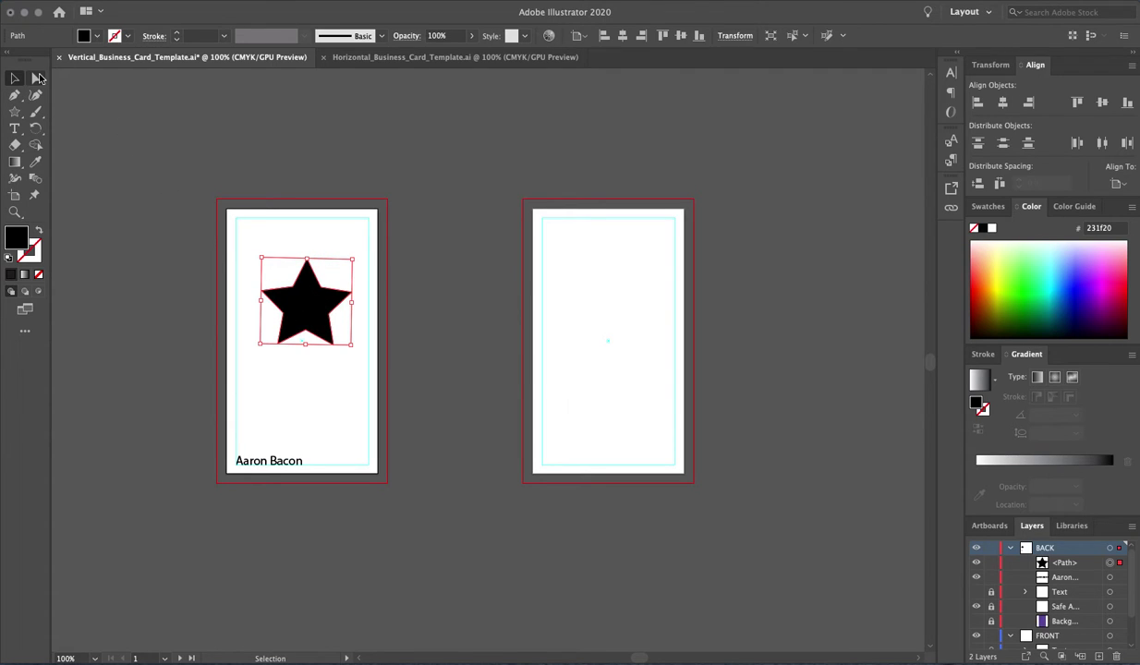
left_click(35, 79)
left_click_drag(309, 263, 307, 219)
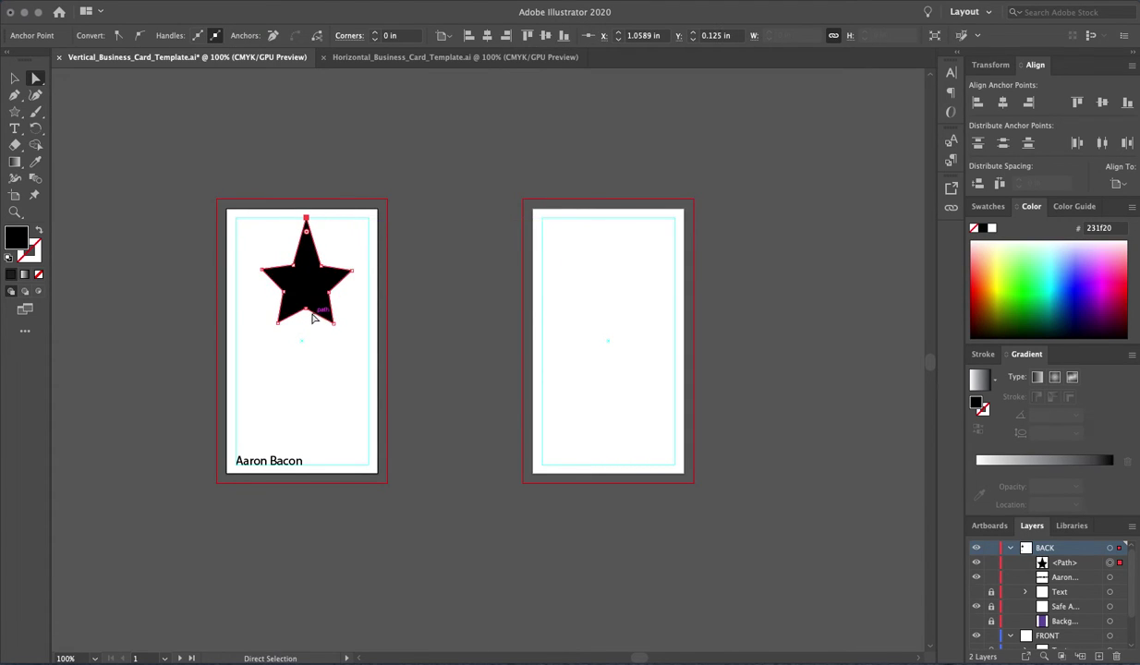
left_click_drag(306, 309, 305, 323)
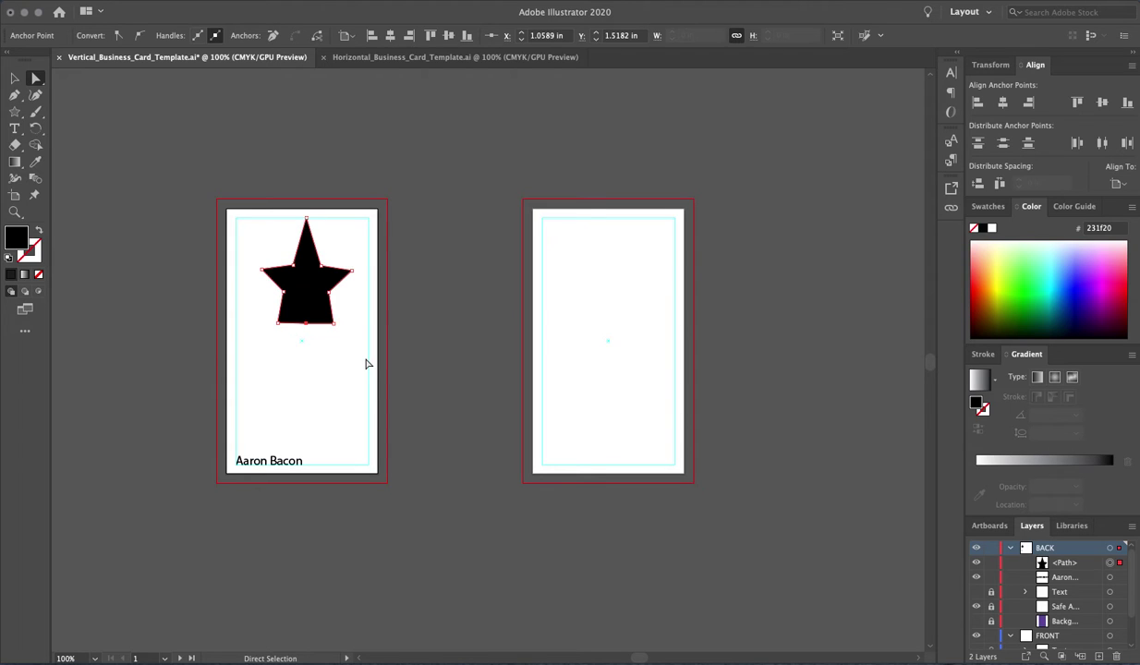
left_click_drag(306, 324, 307, 367)
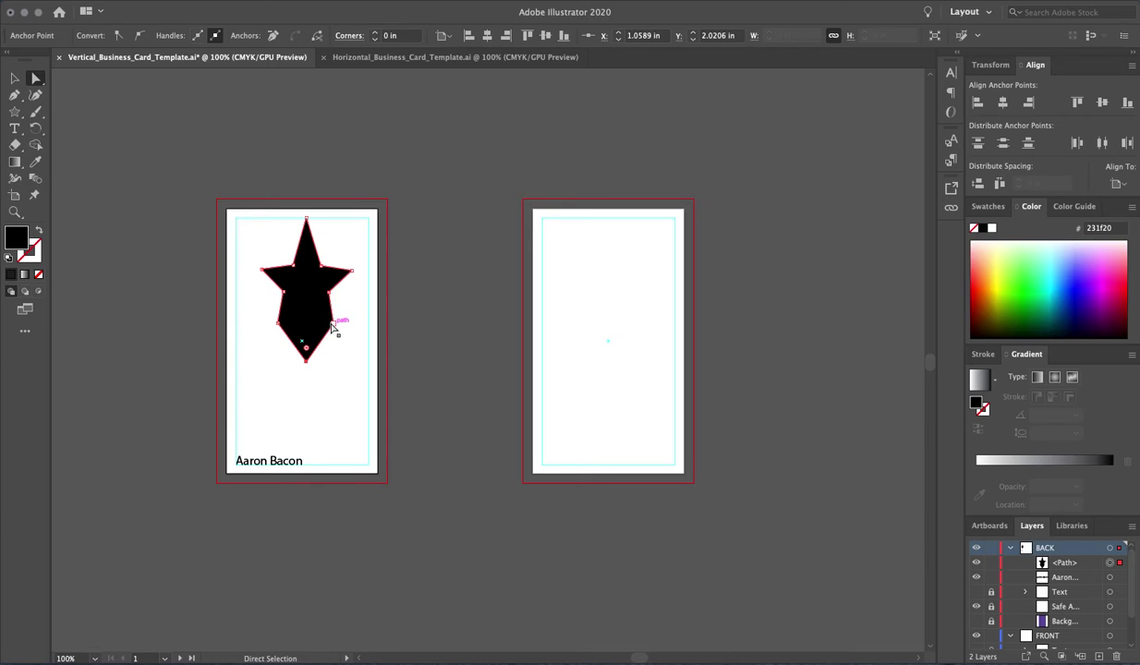
key("Delete")
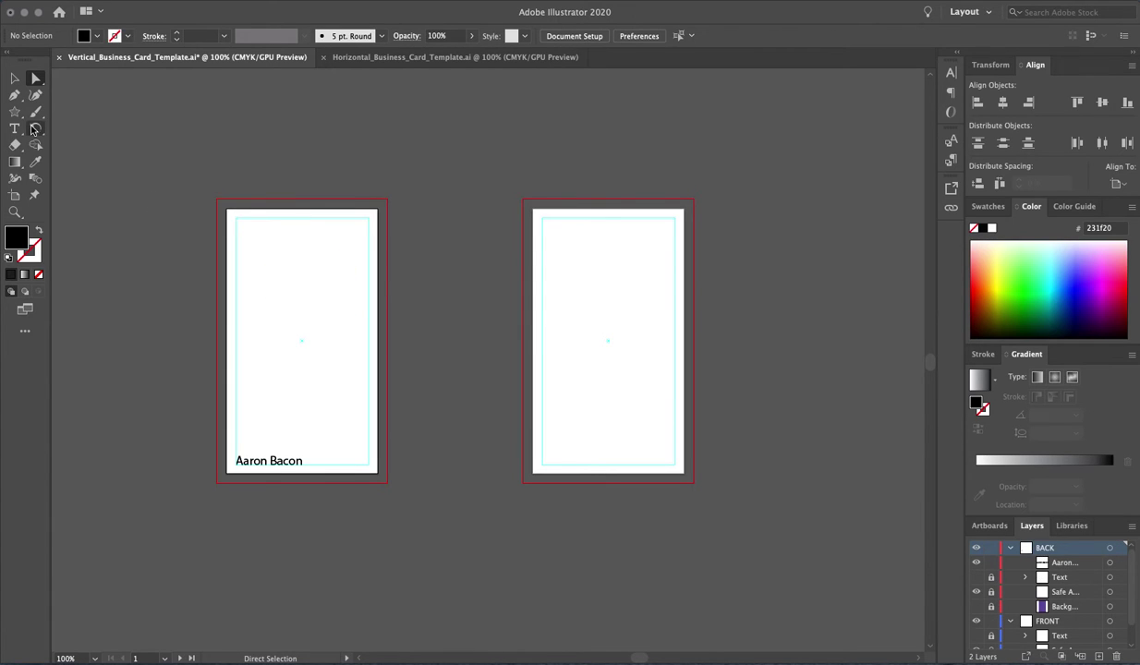
left_click(15, 129)
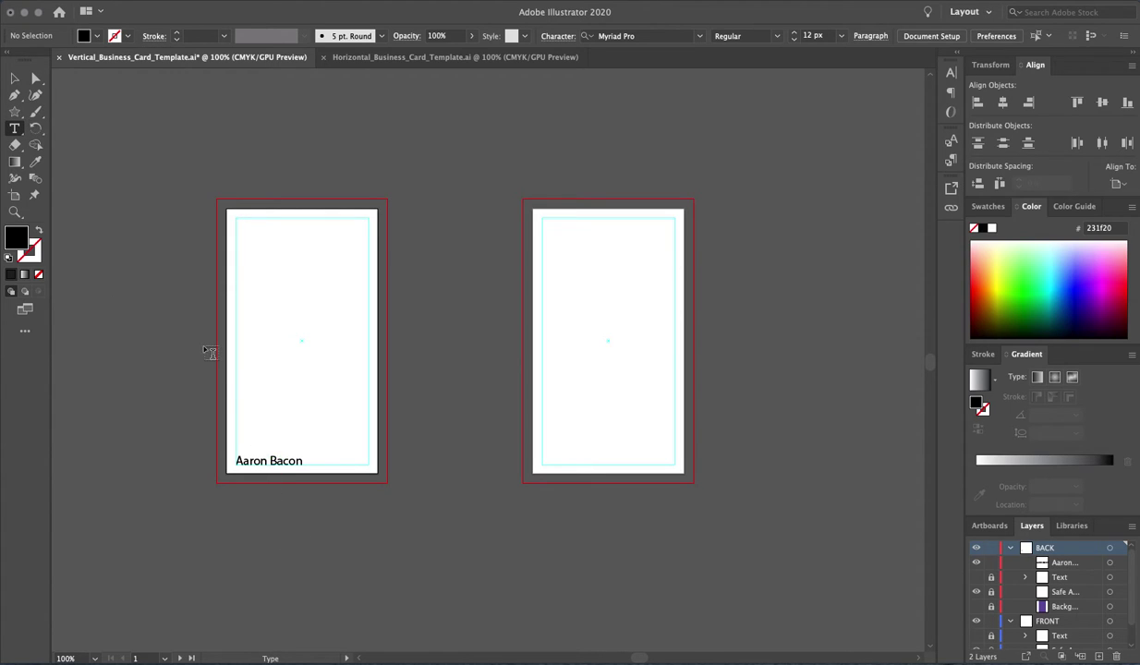
left_click(14, 79)
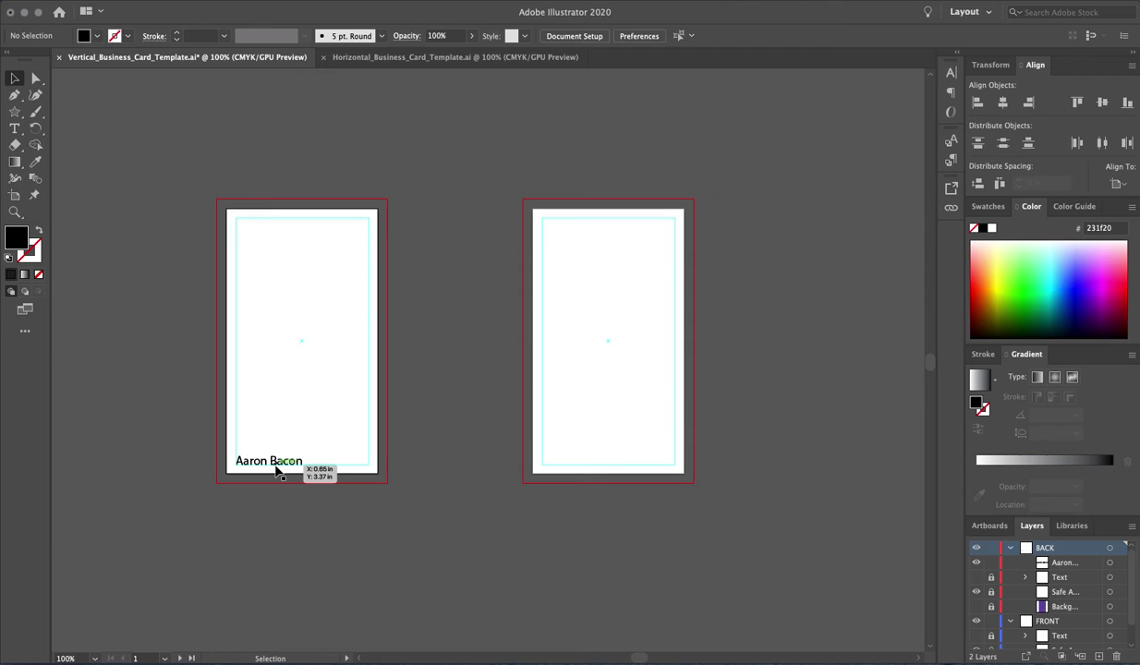
mouse_move(273, 464)
left_mouse_down()
mouse_move(274, 333)
mouse_move(324, 348)
mouse_move(348, 379)
left_mouse_up()
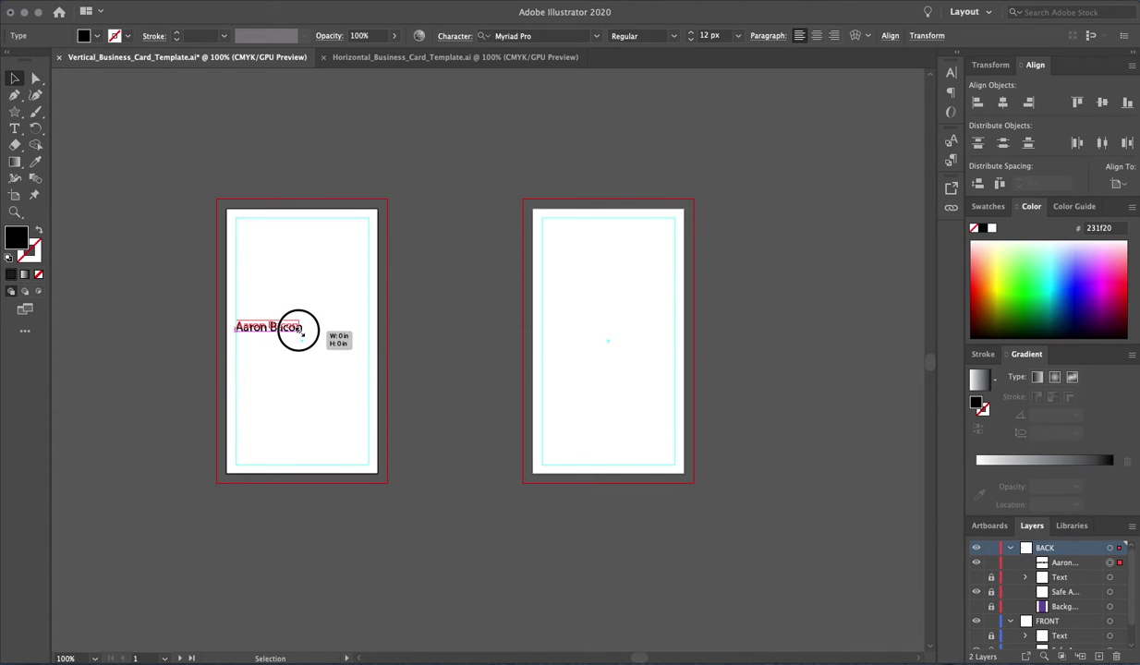
mouse_move(301, 331)
left_mouse_down()
mouse_move(344, 400)
mouse_move(361, 374)
mouse_move(357, 260)
mouse_move(321, 392)
mouse_move(379, 397)
mouse_move(331, 427)
mouse_move(366, 399)
mouse_move(354, 351)
mouse_move(316, 339)
mouse_move(341, 461)
mouse_move(357, 370)
mouse_move(315, 359)
mouse_move(315, 443)
mouse_move(331, 389)
mouse_move(371, 412)
left_mouse_up()
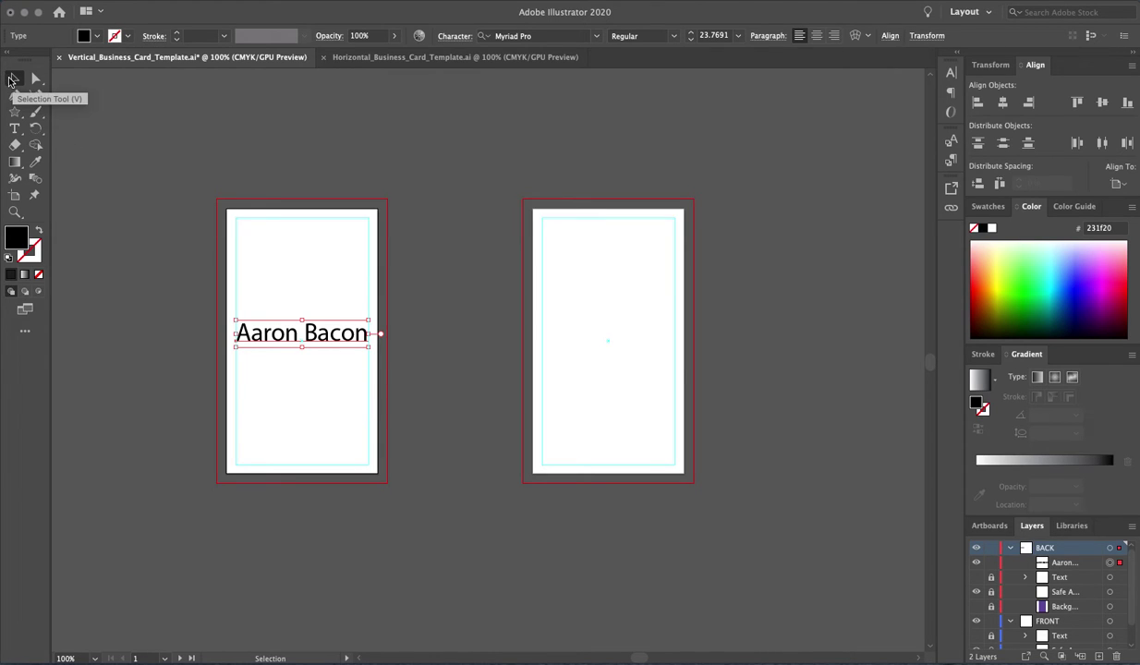
left_click(11, 81)
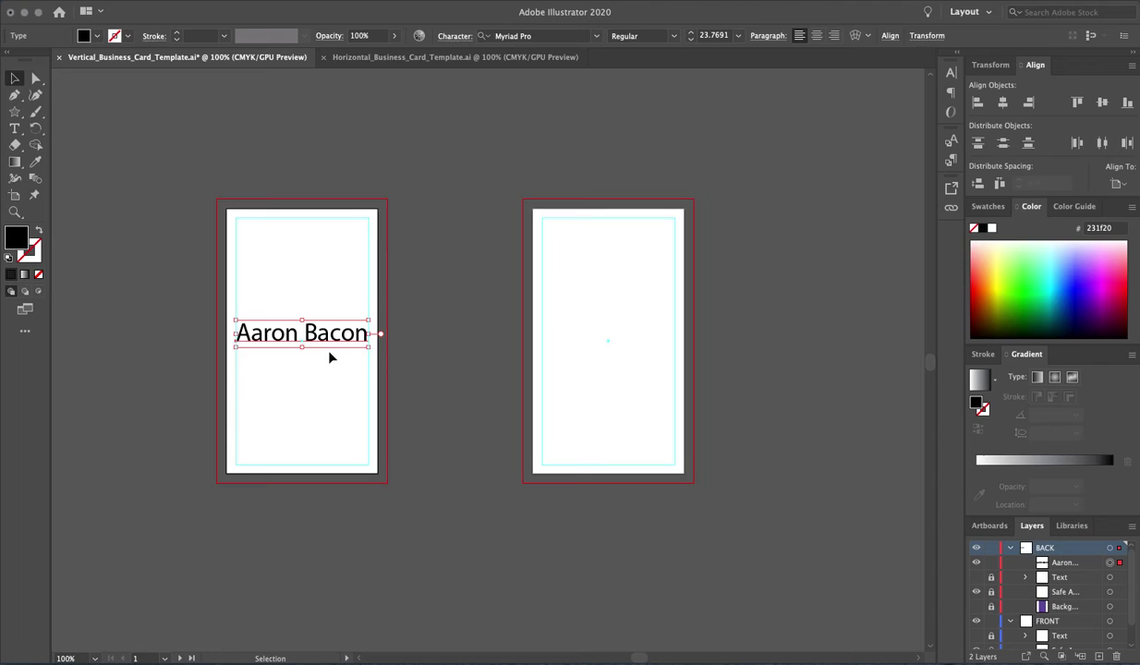
left_click_drag(325, 340, 264, 337)
left_click(35, 78)
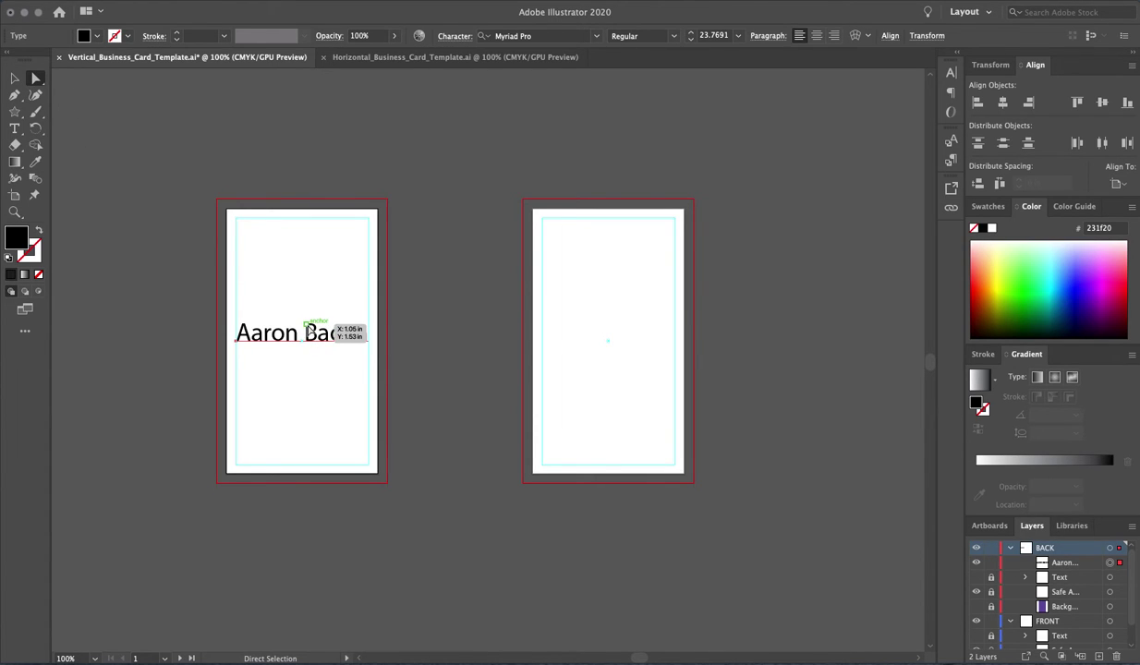
left_click(308, 330)
left_click_drag(308, 330, 297, 300)
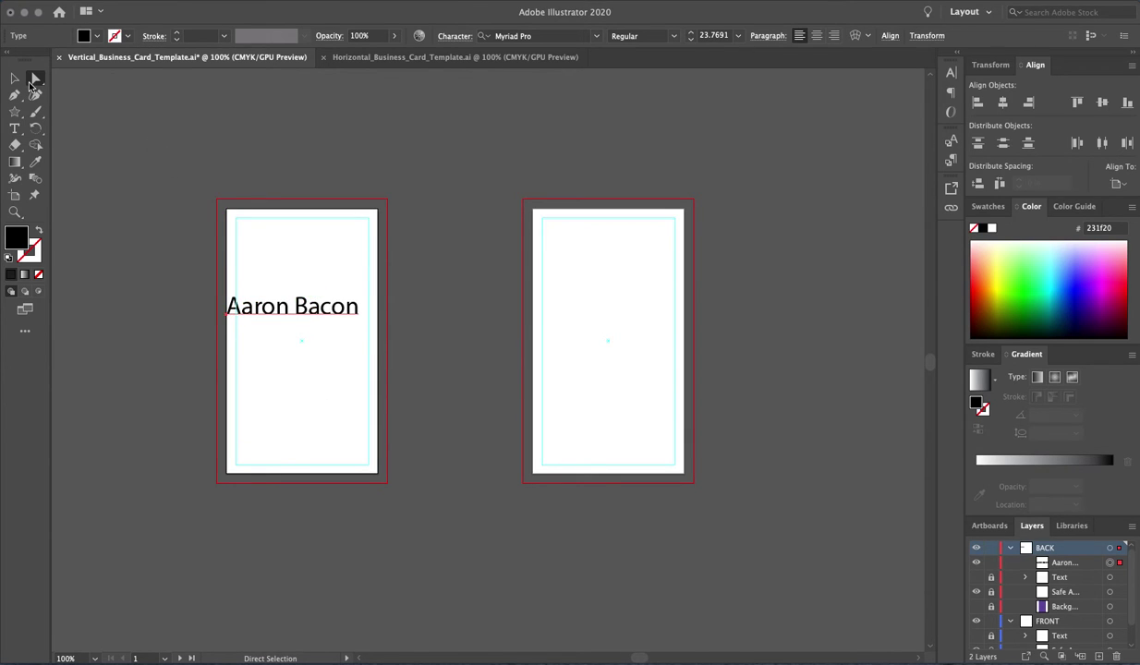
left_click(15, 78)
mouse_move(316, 304)
left_mouse_down()
mouse_move(327, 324)
mouse_move(323, 461)
mouse_move(324, 397)
mouse_move(323, 408)
left_mouse_up()
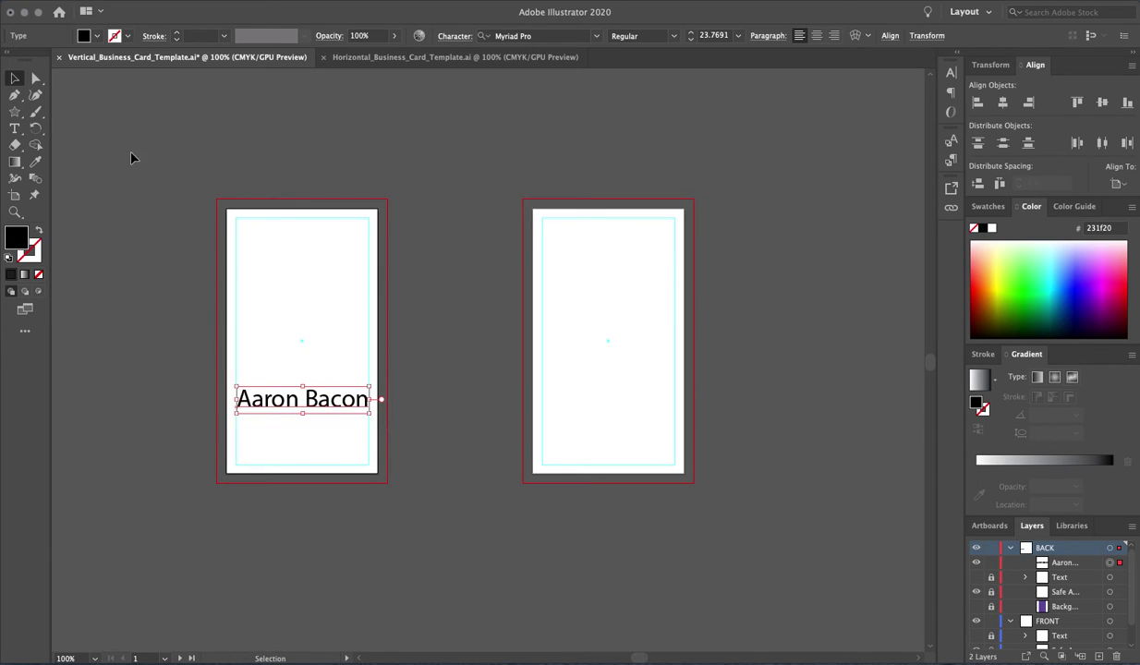
- Add a letter 'A' near the top-left of the left card
left_click(14, 129)
left_click(263, 275)
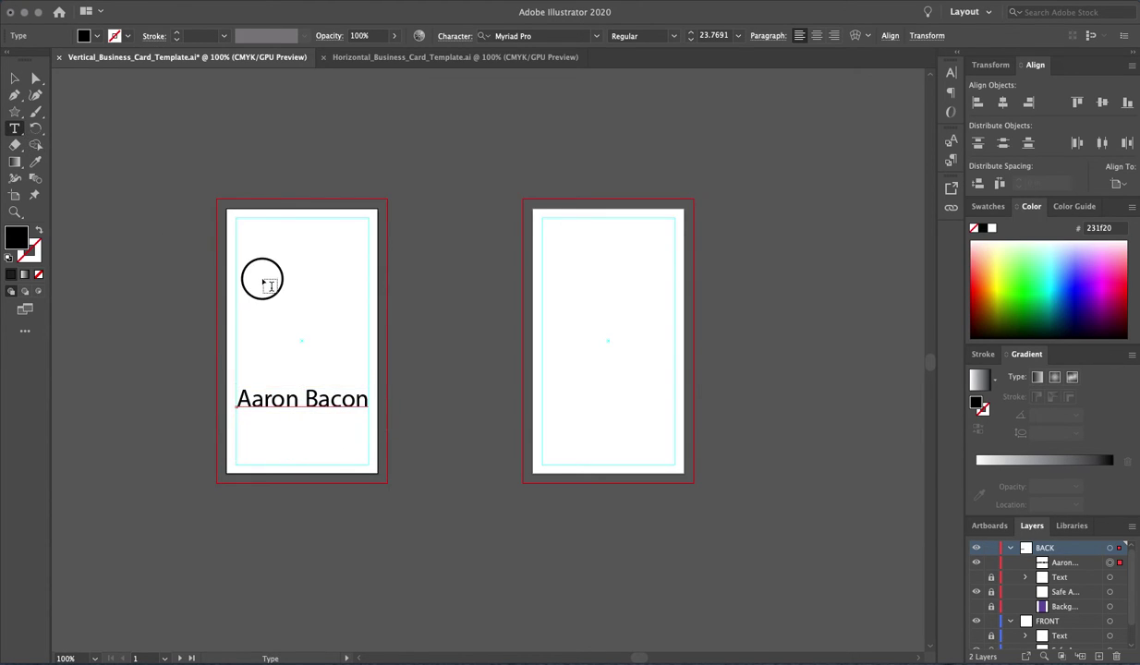
type("A")
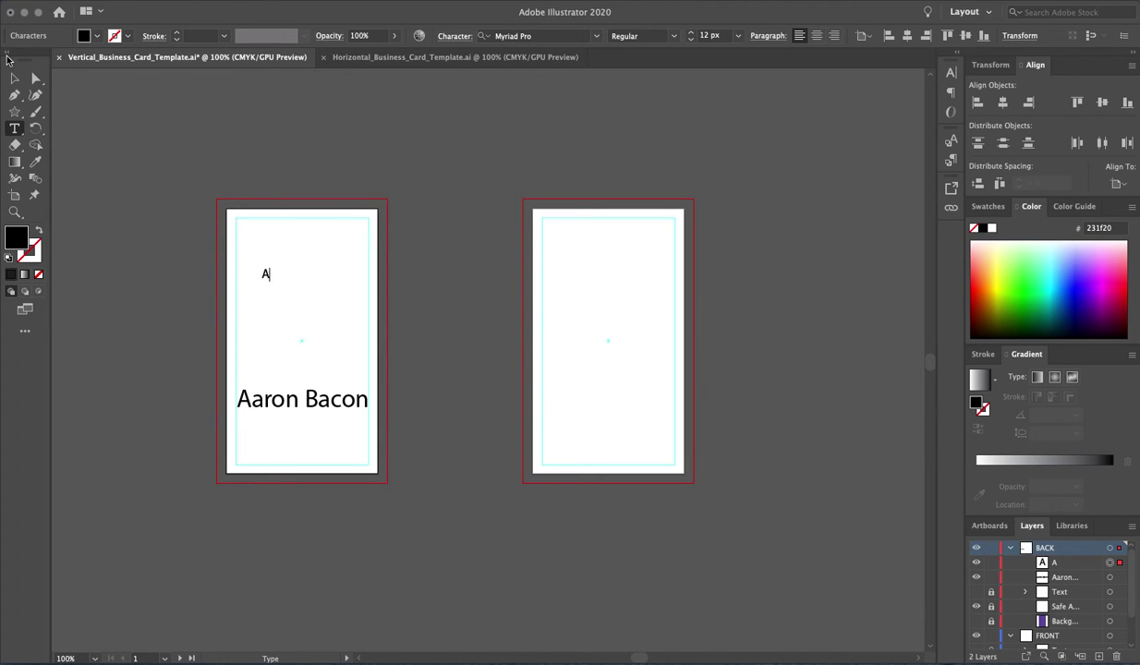
key("Escape")
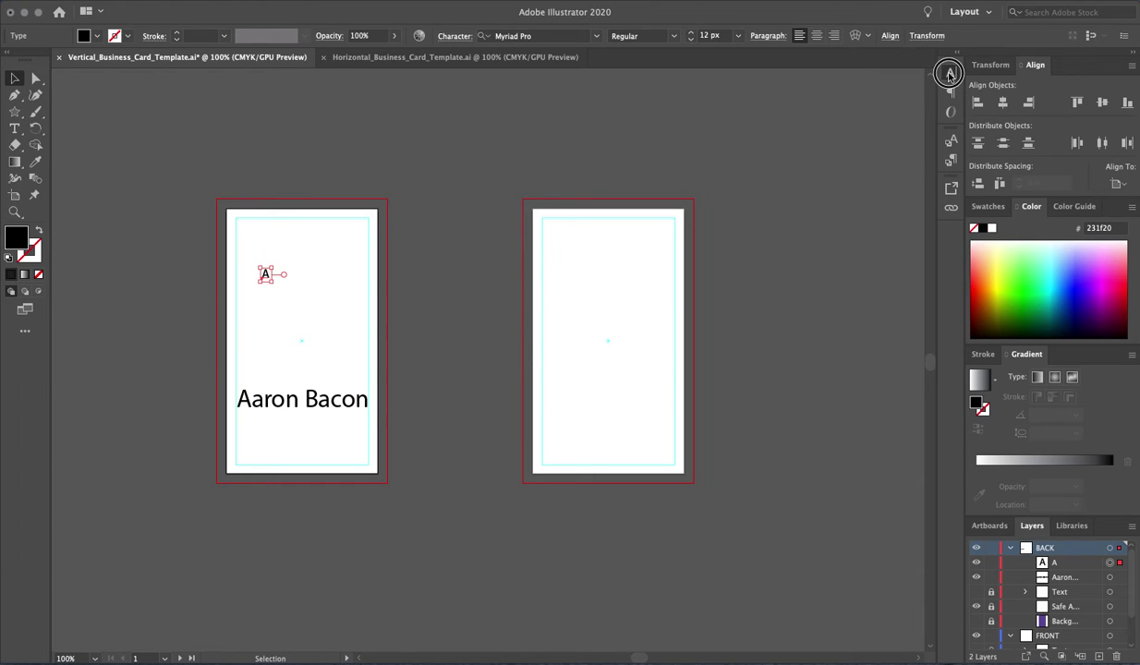
- Browse the Character panel's font family list for a typeface
left_click(950, 74)
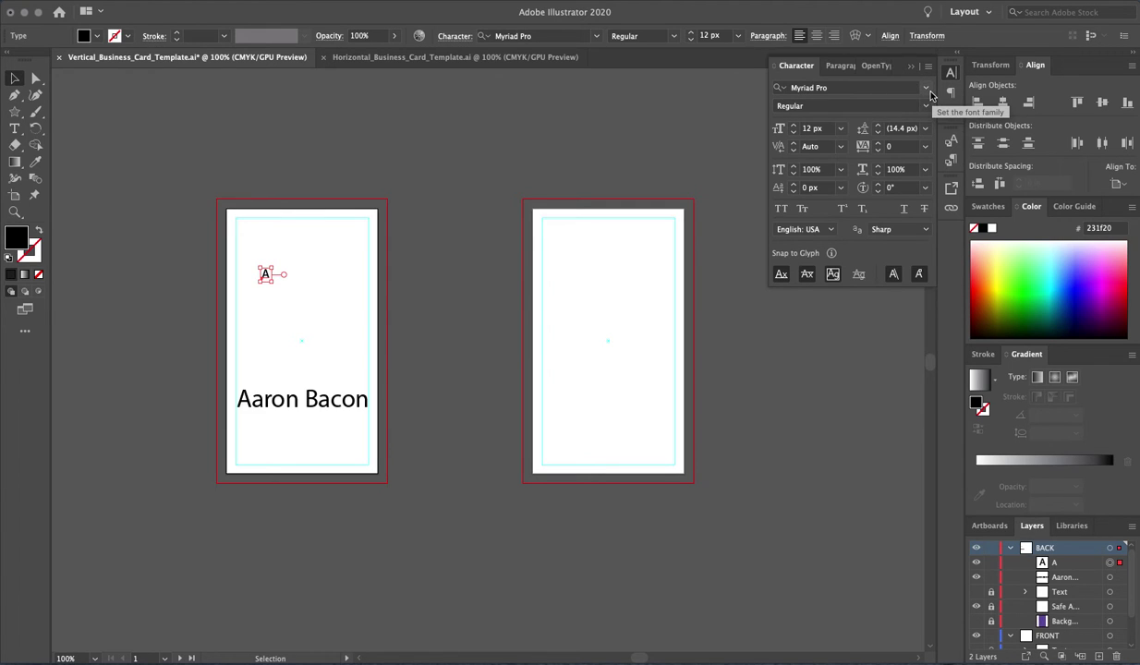
left_click(927, 89)
scroll(918, 222, "down", 5)
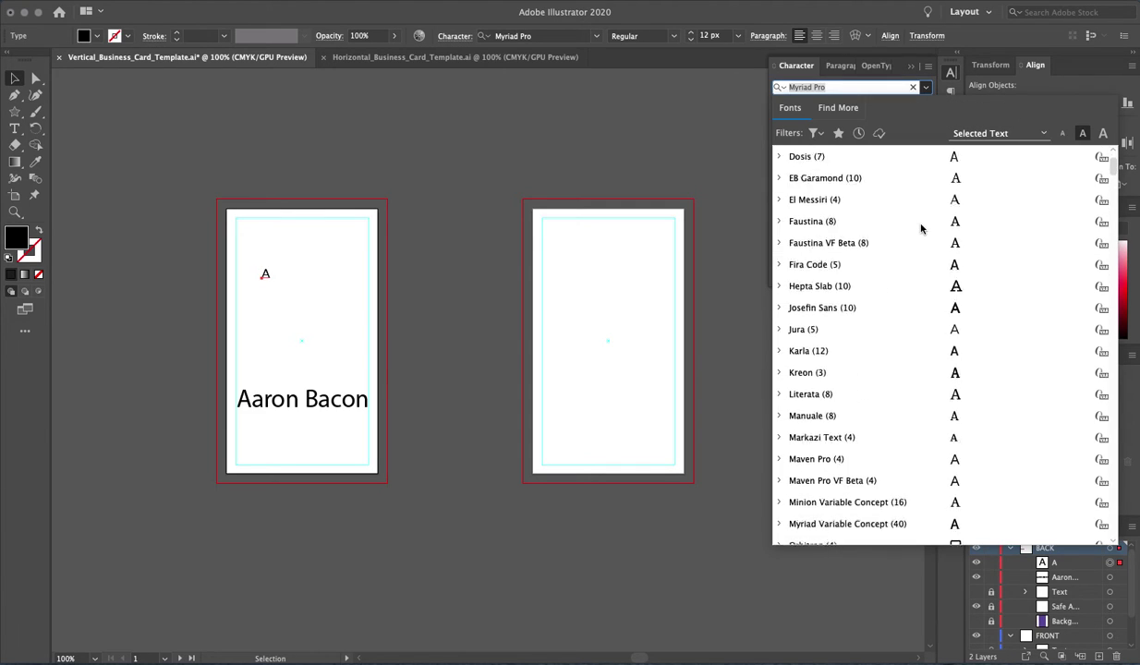
scroll(921, 227, "down", 1)
scroll(921, 230, "down", 2)
scroll(921, 230, "down", 4)
scroll(921, 230, "down", 2)
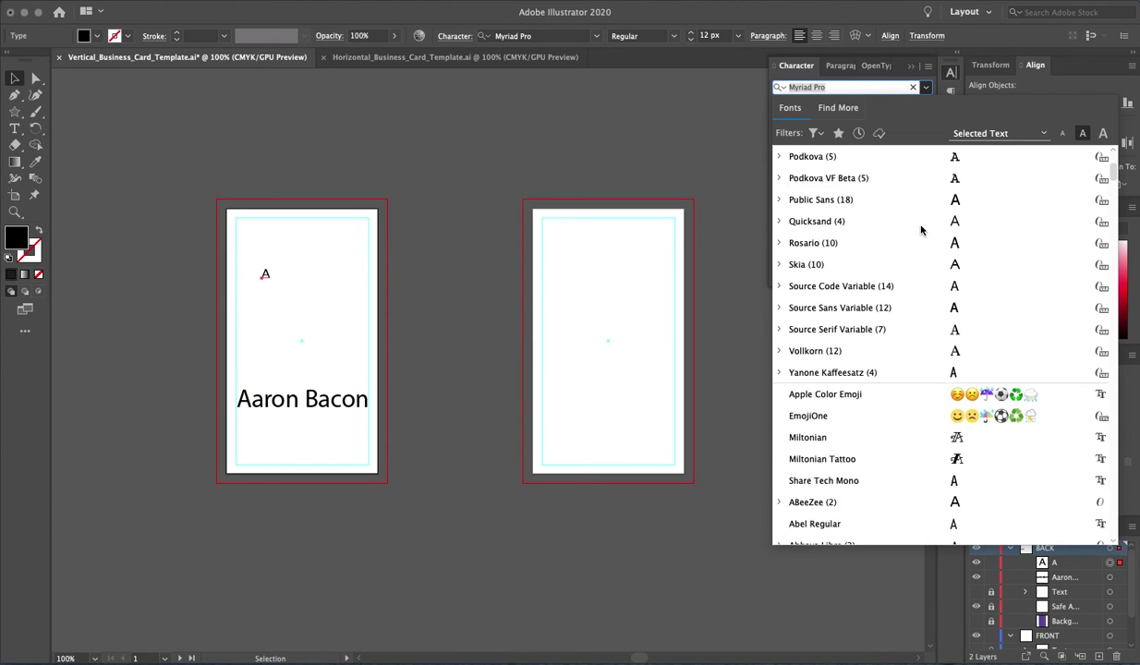
scroll(922, 230, "down", 1)
scroll(921, 230, "down", 5)
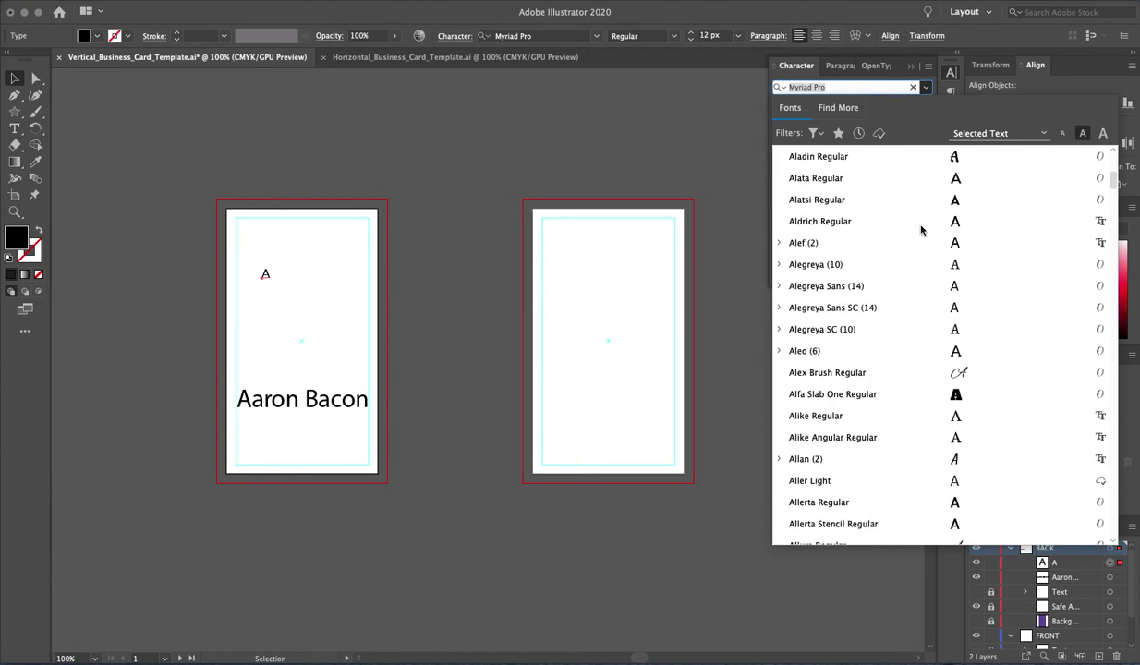
scroll(921, 230, "down", 3)
scroll(921, 230, "down", 1)
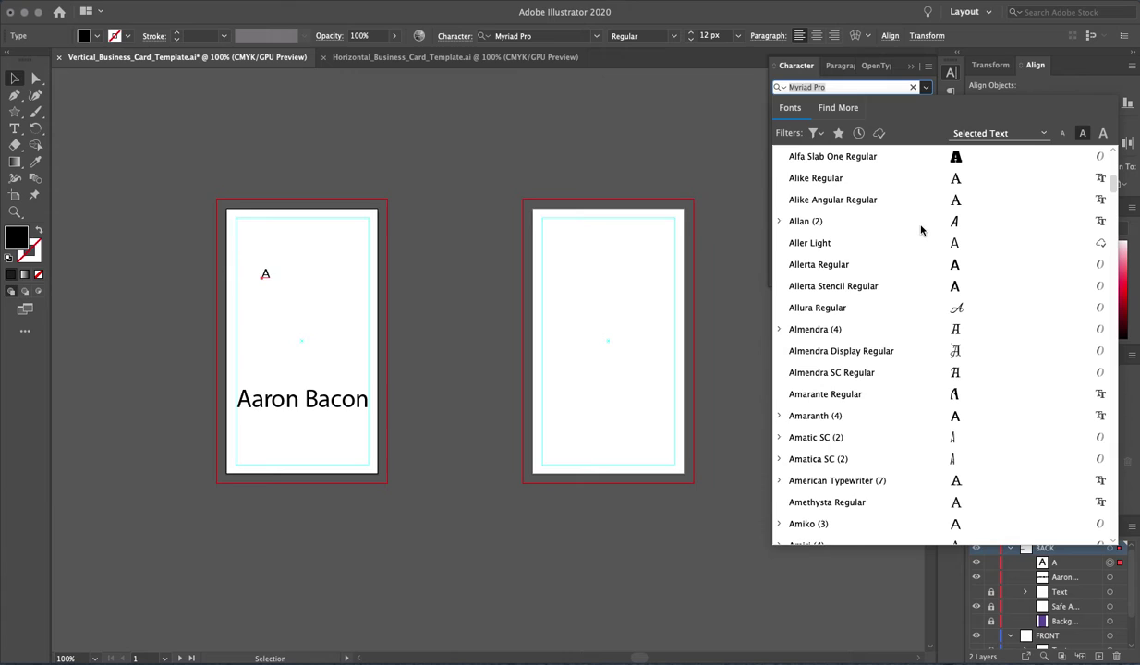
scroll(921, 230, "down", 1)
scroll(921, 230, "down", 1)
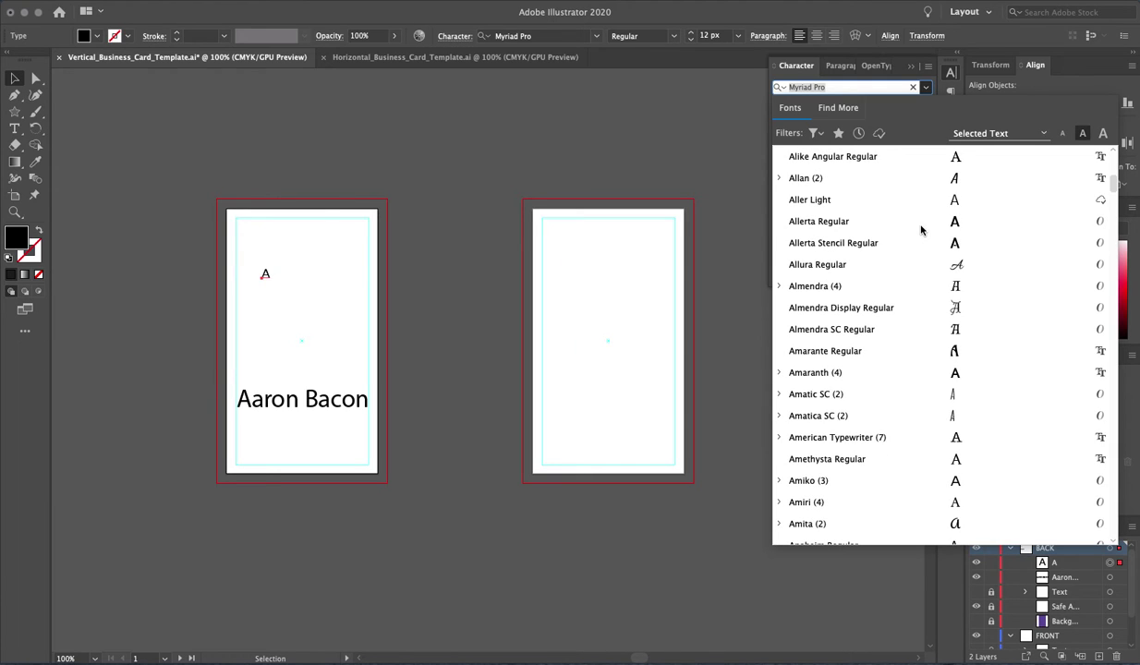
scroll(922, 230, "down", 1)
scroll(922, 231, "down", 1)
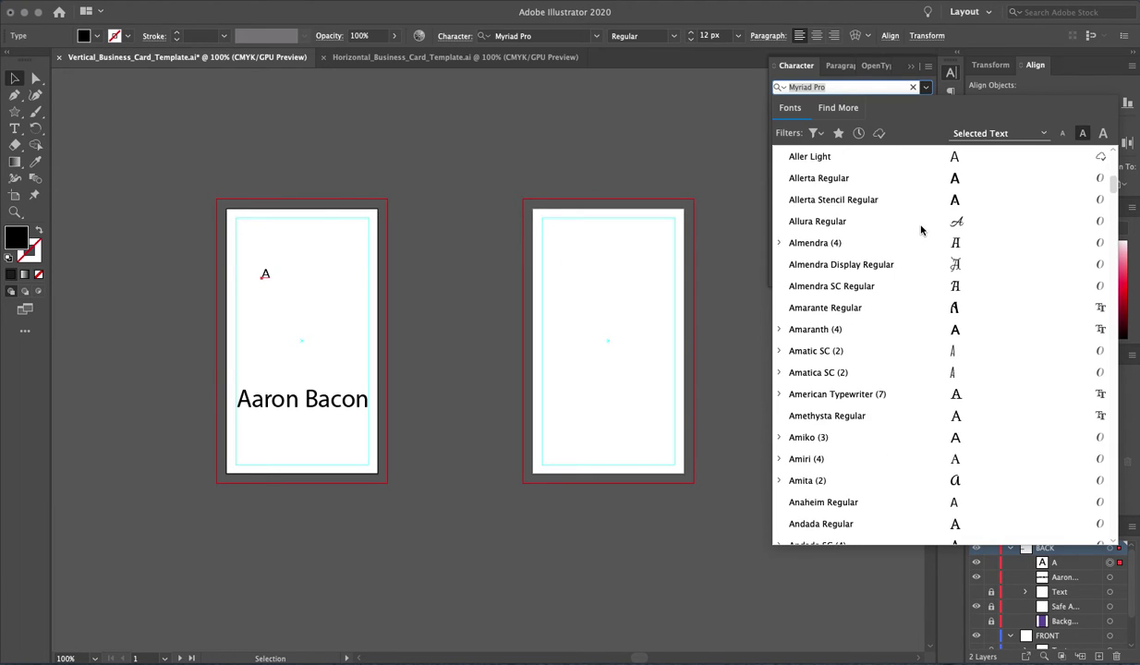
scroll(922, 230, "down", 3)
scroll(921, 230, "down", 1)
scroll(921, 230, "down", 1)
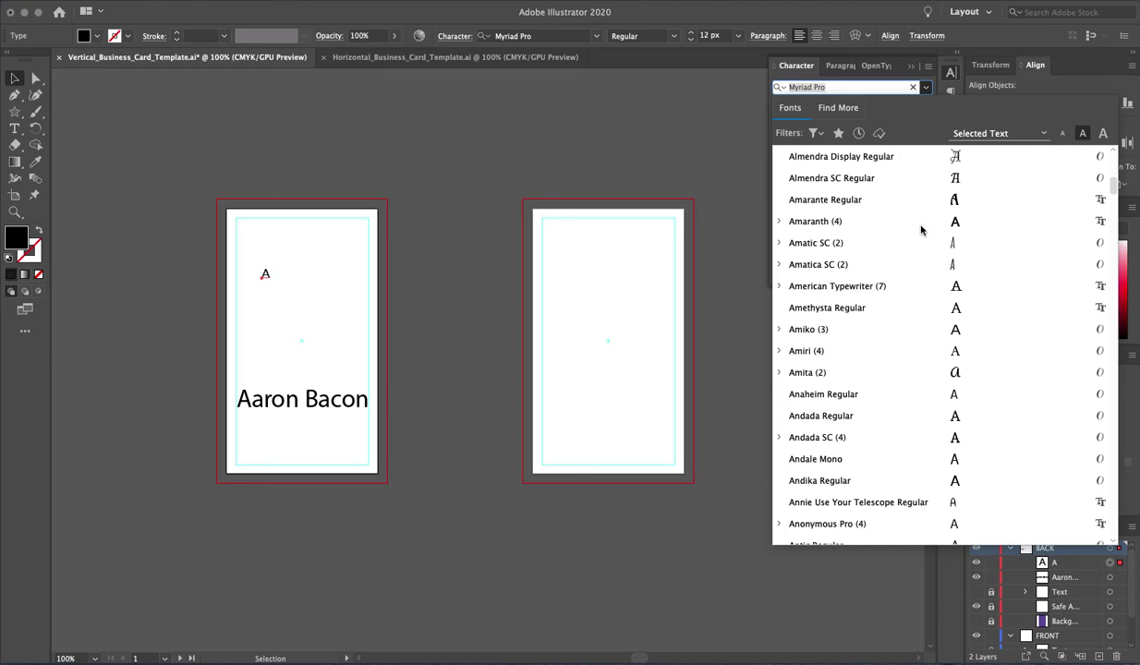
left_click(868, 379)
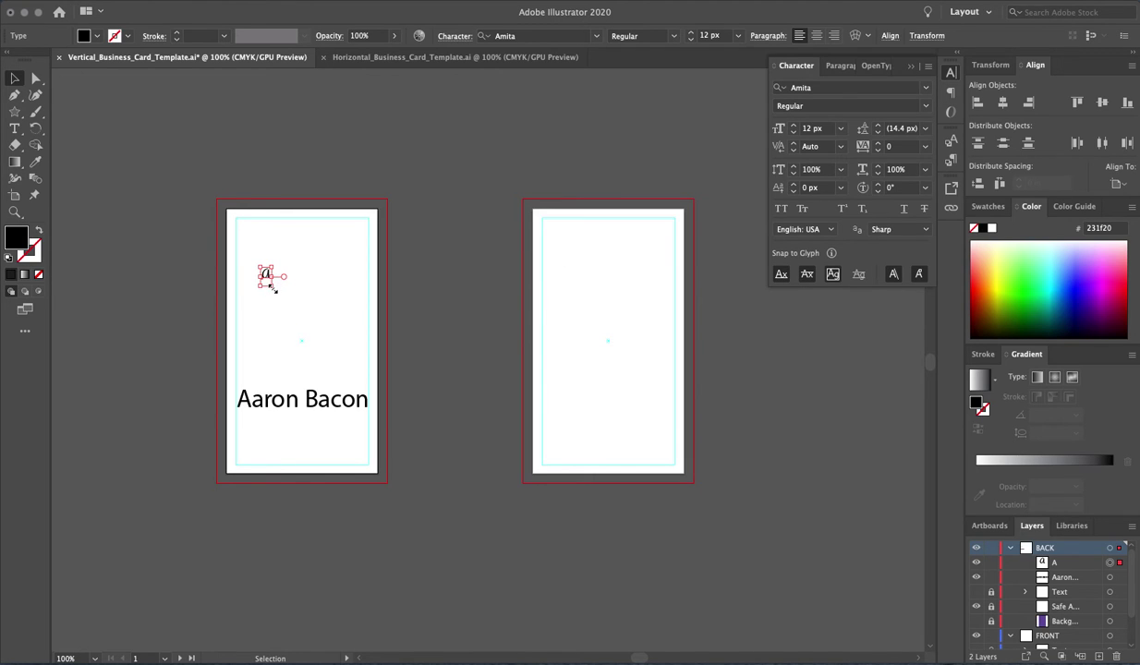
left_click_drag(273, 288, 364, 401)
left_click_drag(315, 333, 328, 311)
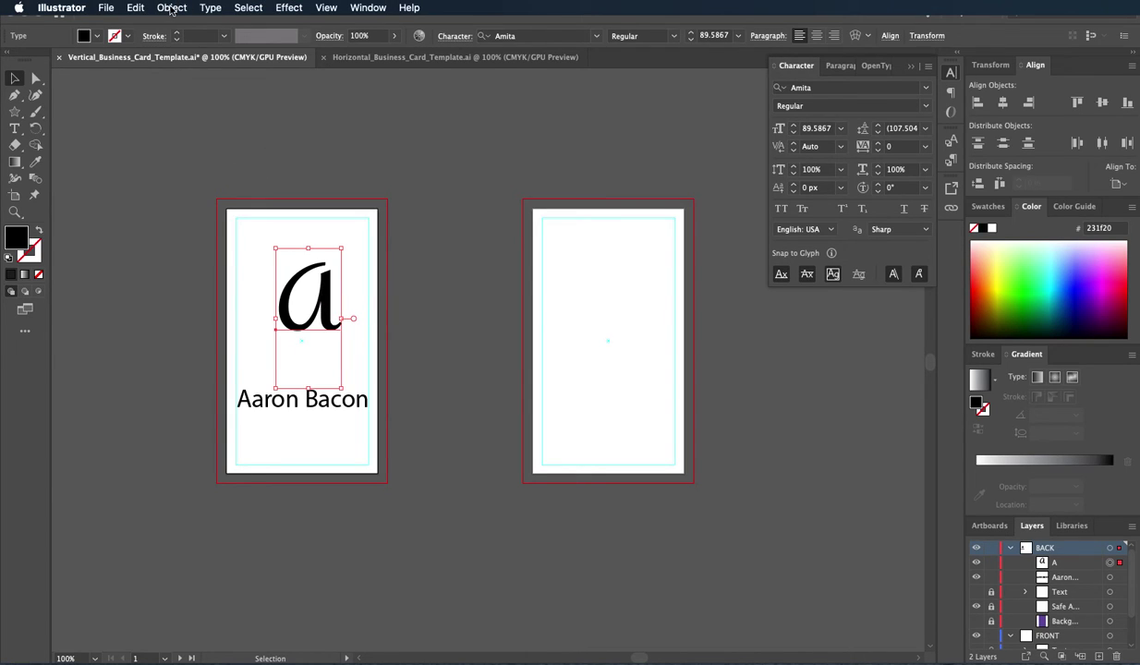
- Expand the live-text script 'a' into outline shapes with Object and Fill checked
left_click(212, 8)
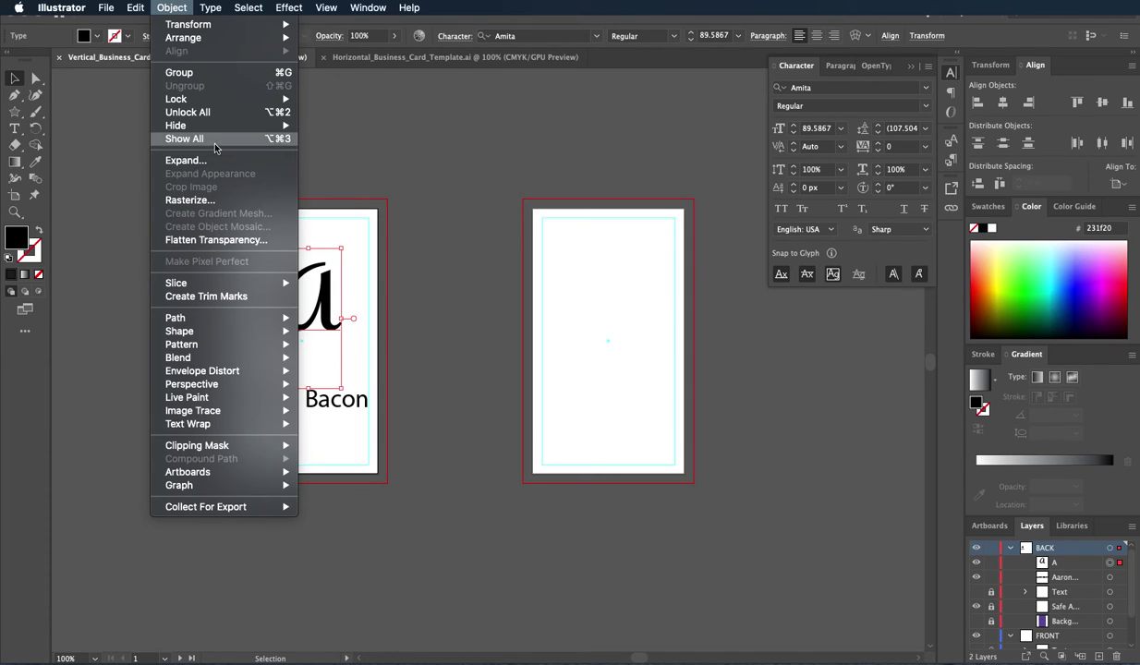
key("Escape")
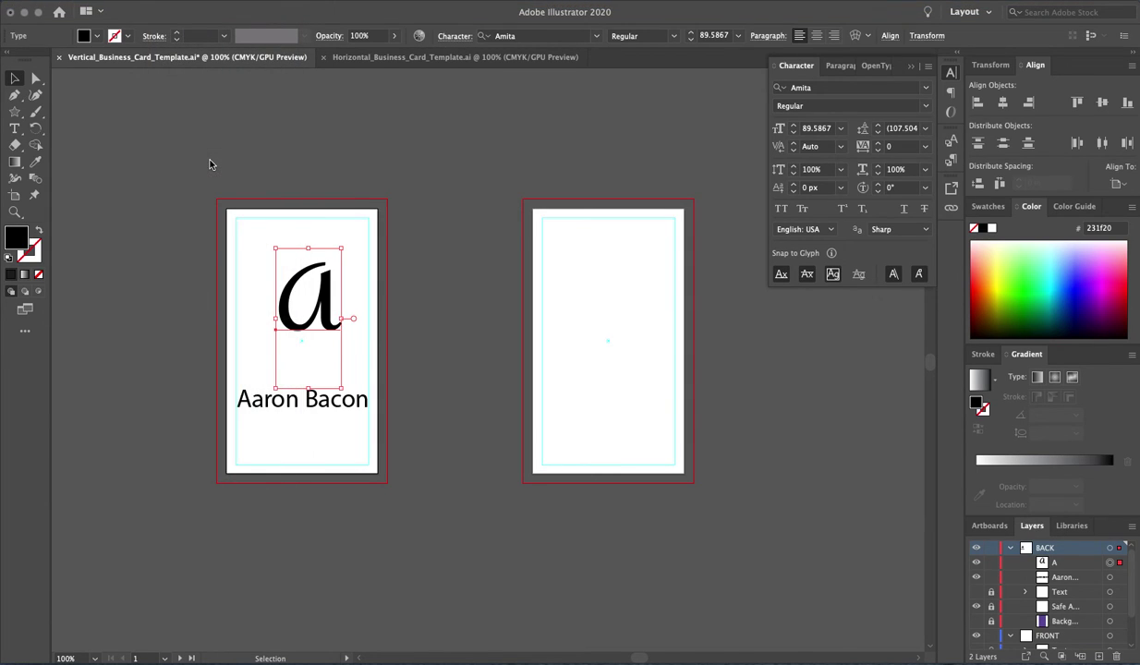
left_click_drag(611, 293, 481, 80)
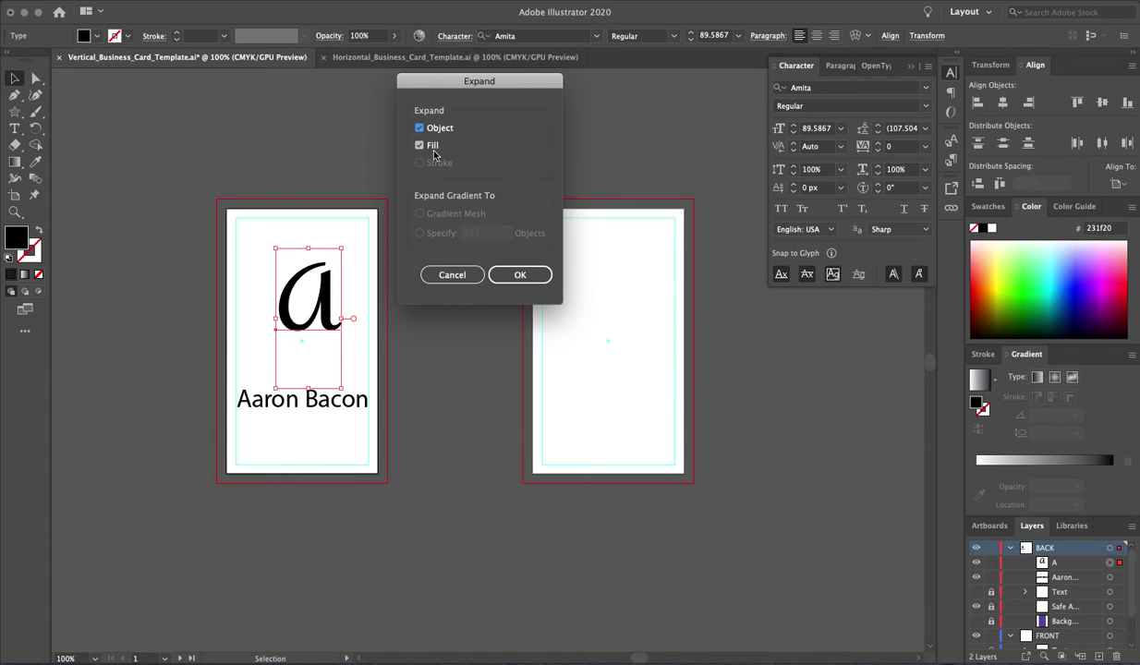
left_click(518, 274)
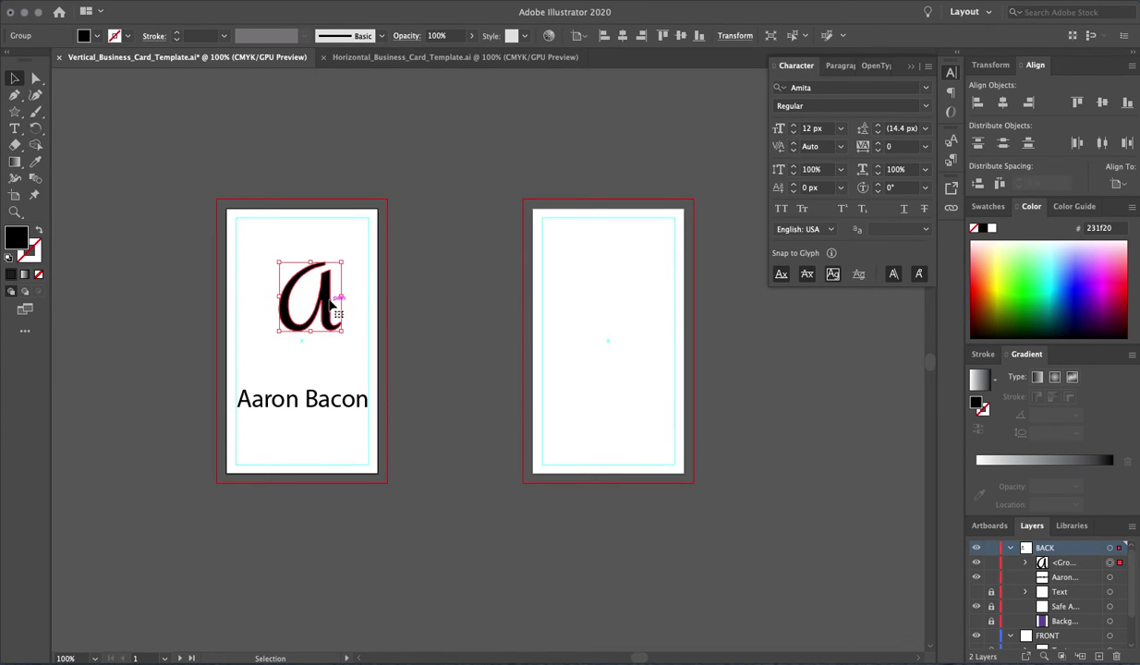
- Move the outlined 'a' higher on the card, then try and undo an anchor reshape
left_click_drag(329, 305, 319, 273)
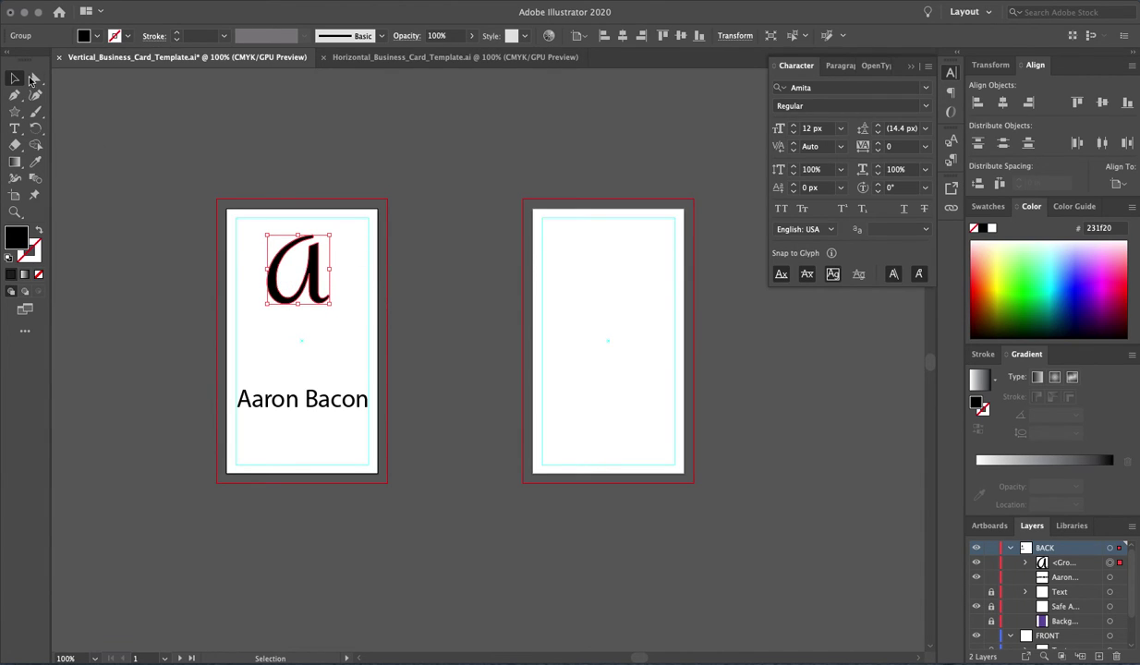
left_click(34, 78)
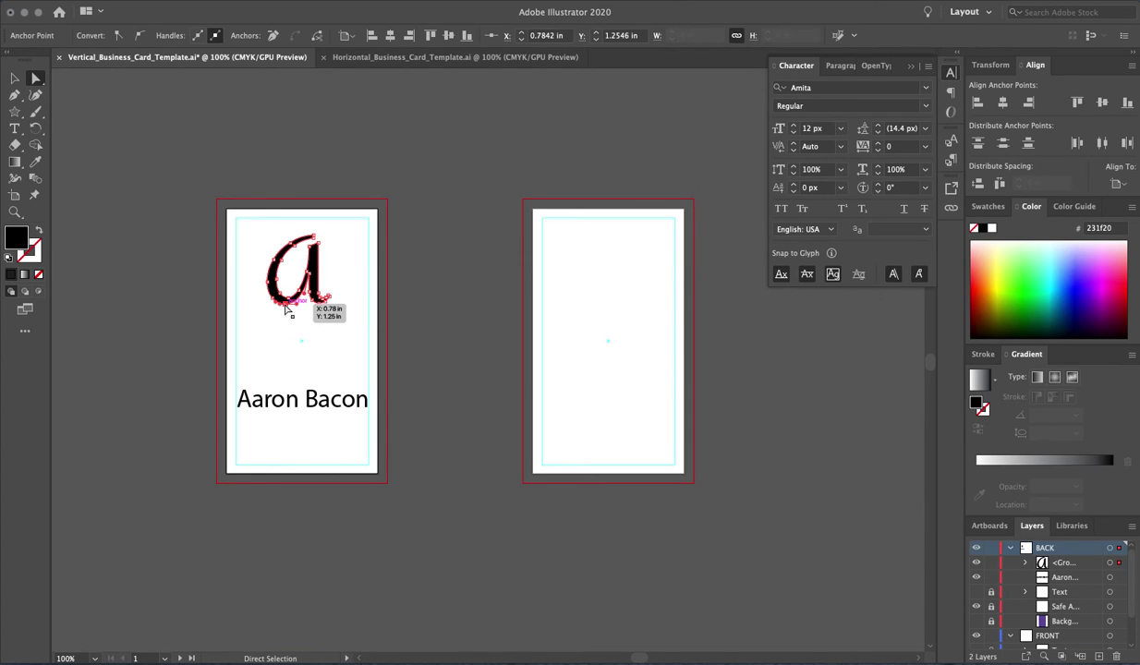
mouse_move(287, 310)
left_mouse_down()
mouse_move(280, 320)
mouse_move(271, 287)
mouse_move(252, 281)
left_mouse_up()
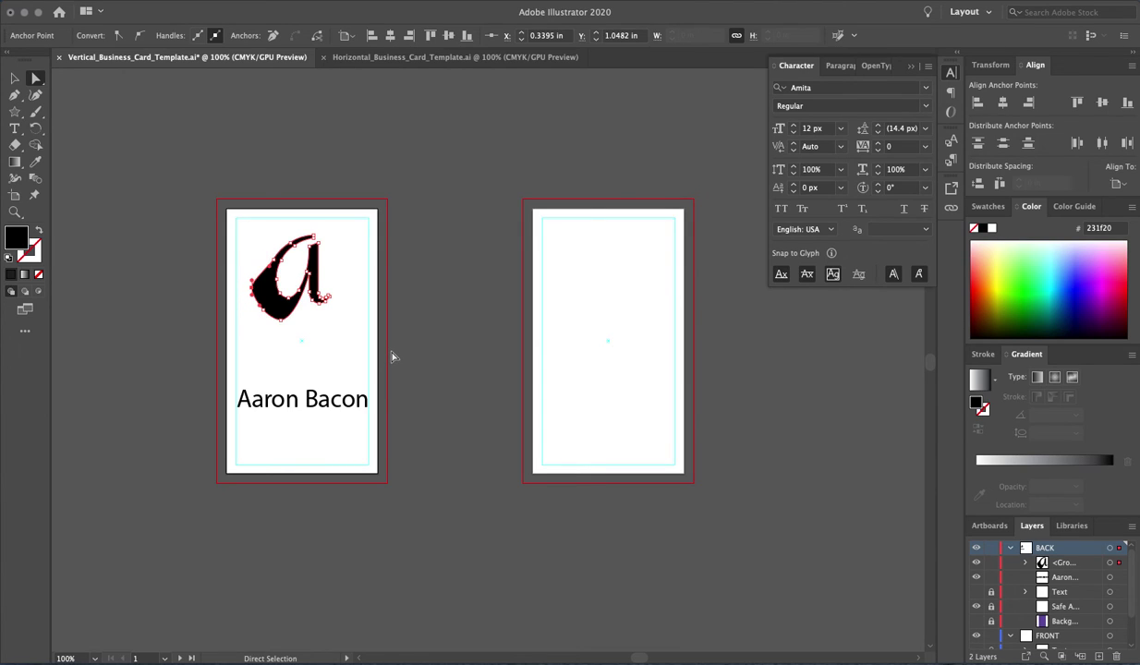
key("ctrl+z")
key("ctrl+z")
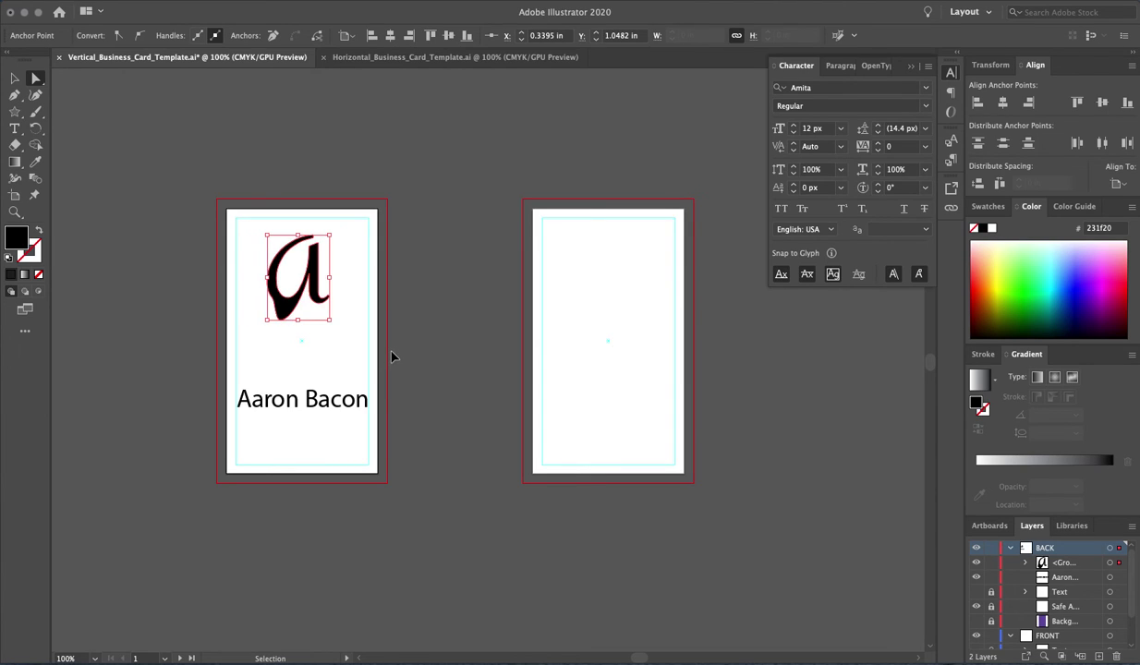
key("ctrl+z")
key("ctrl+z")
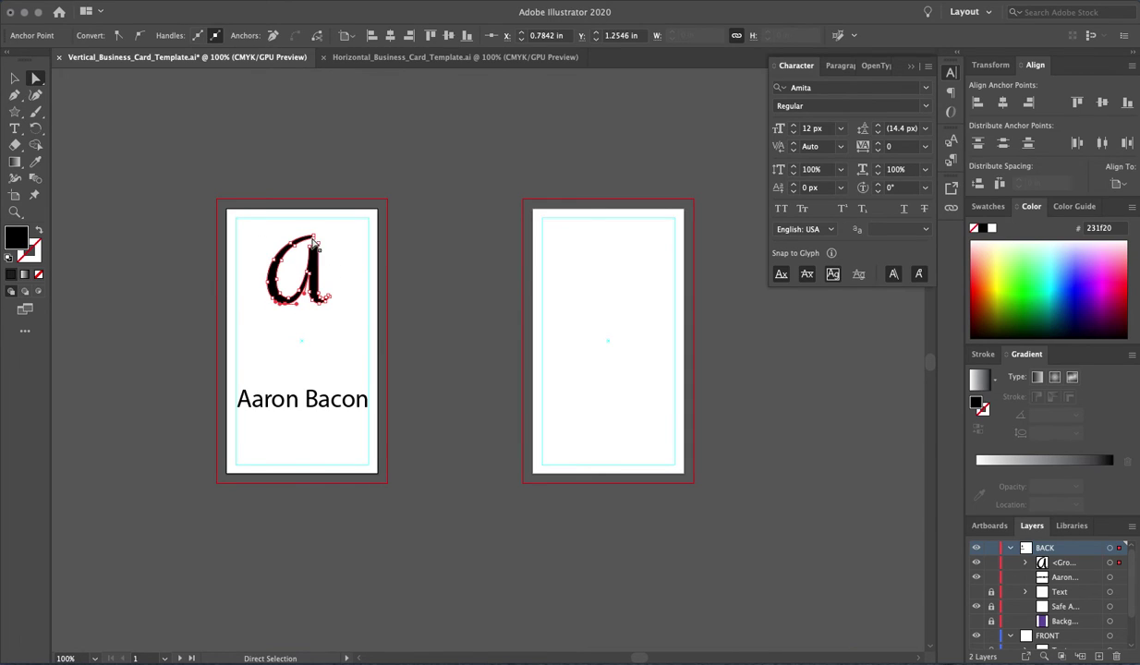
left_click(275, 234)
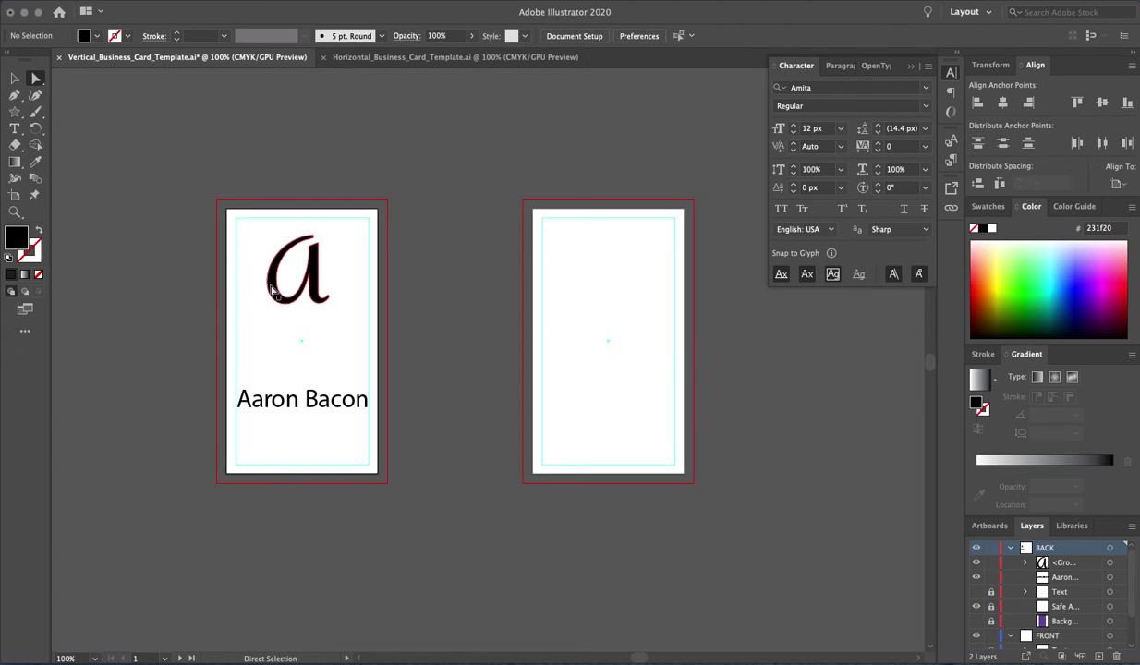
key("z")
left_click(288, 294)
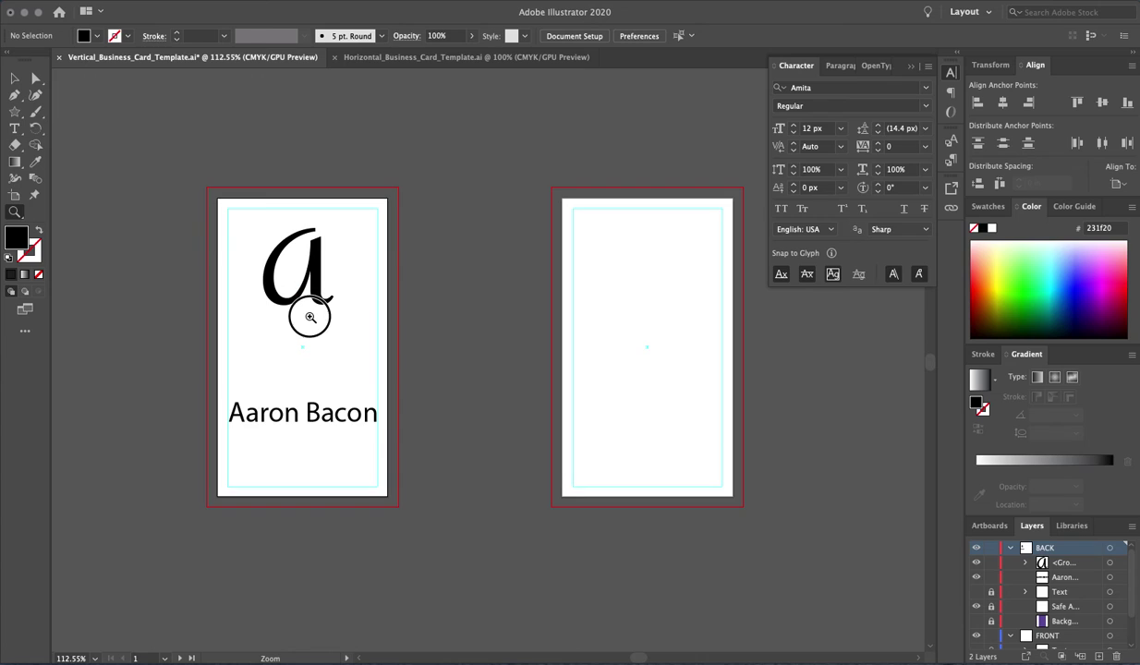
scroll(714, 355, "right", 5)
scroll(714, 356, "down", 3)
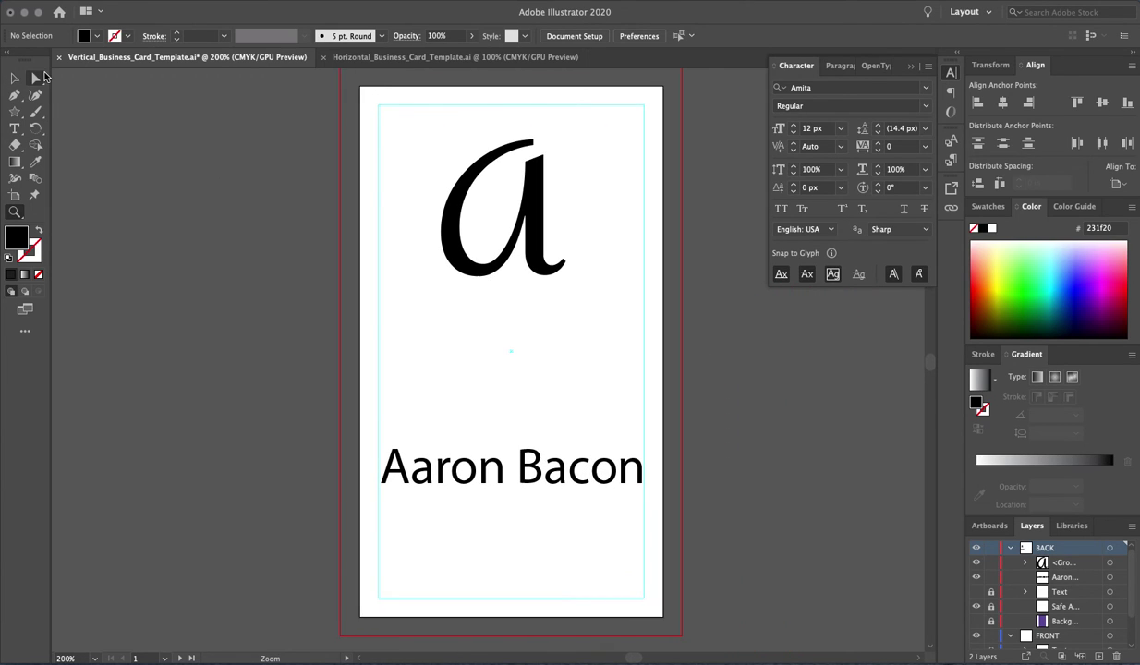
left_click(35, 78)
left_click(451, 264)
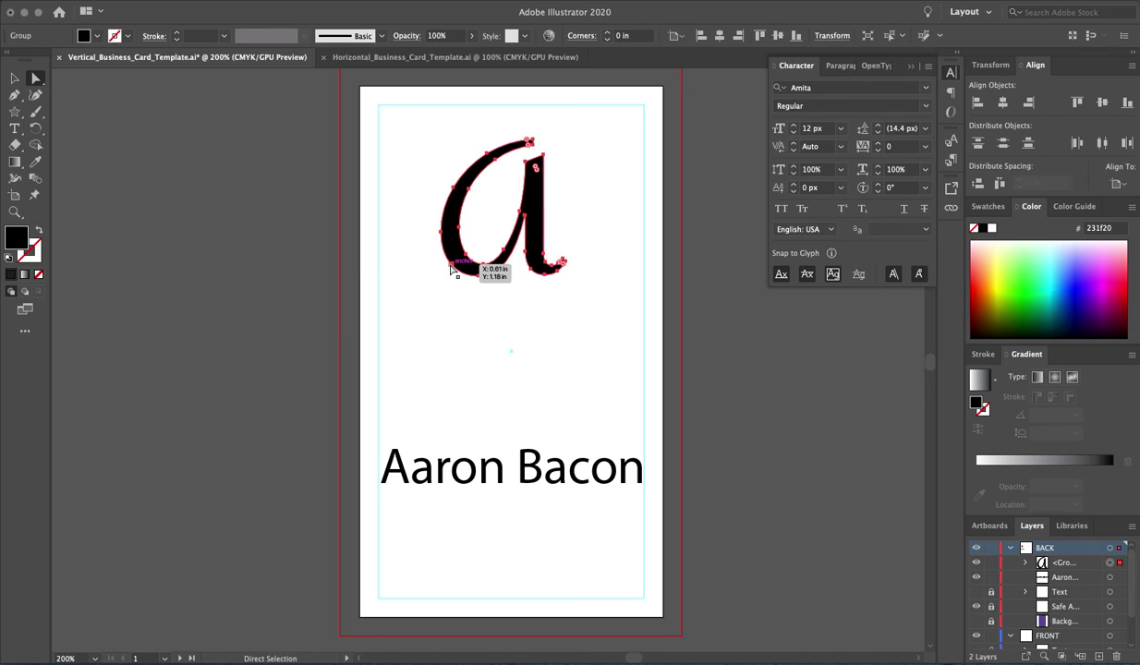
left_click(453, 266)
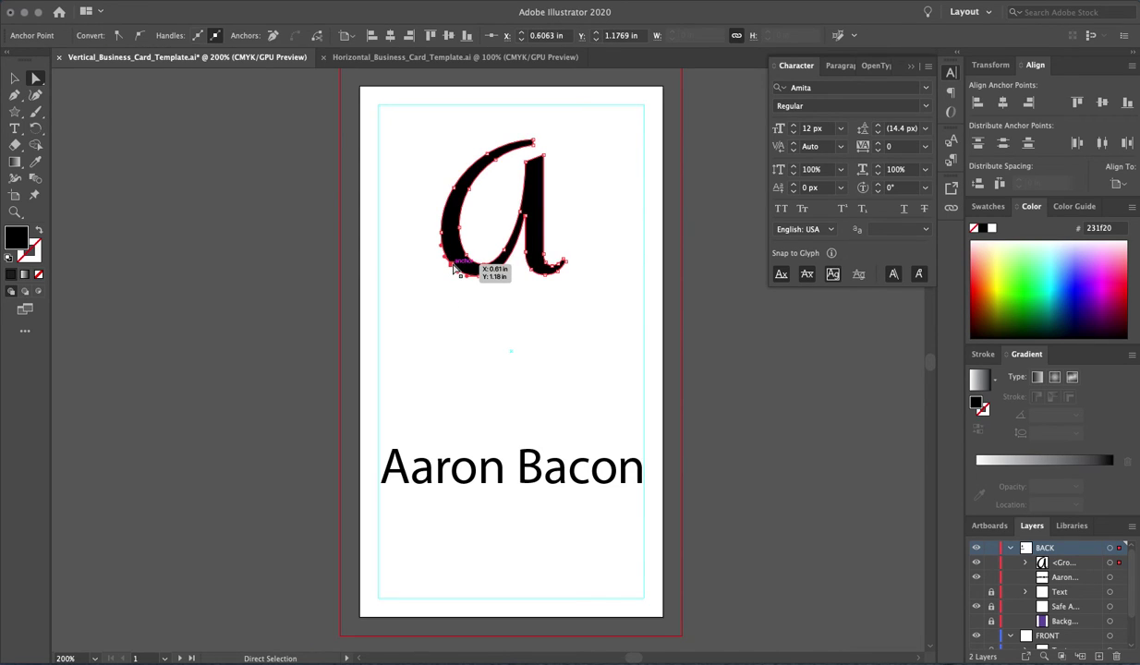
left_click(451, 209)
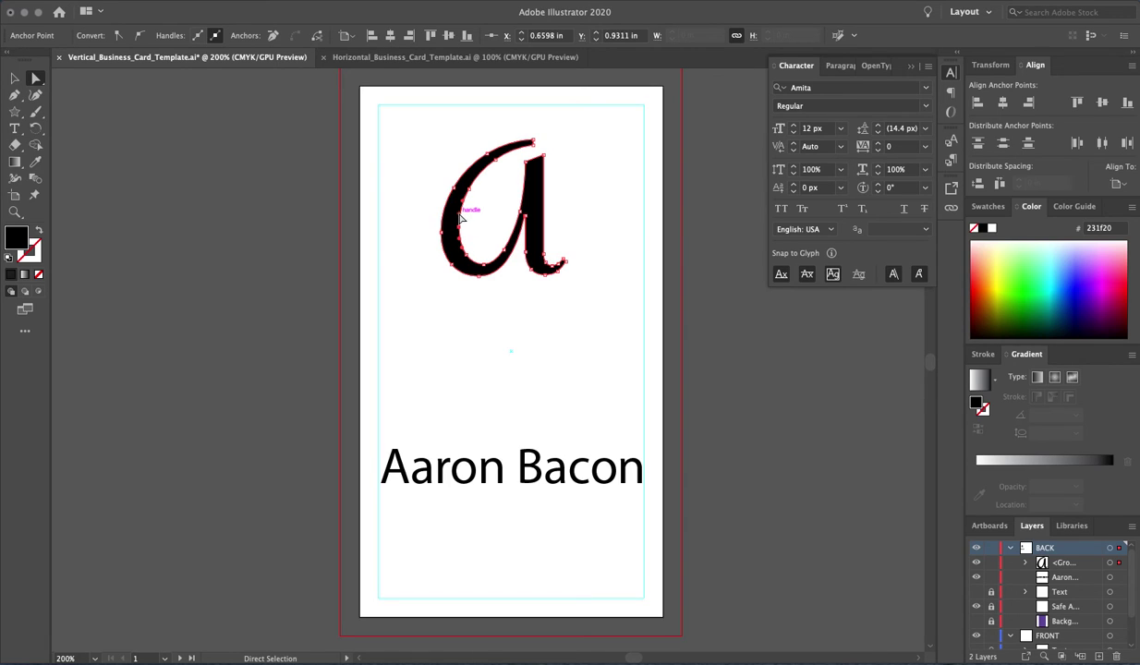
left_click(461, 216)
left_click_drag(460, 255, 472, 237)
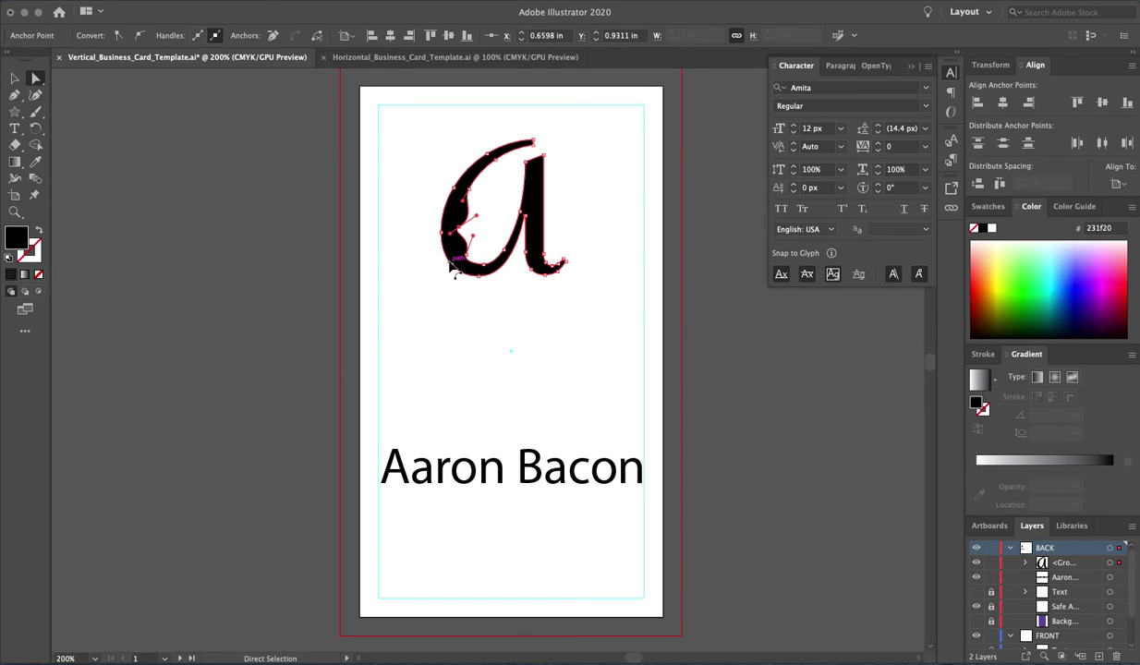
left_click_drag(436, 261, 432, 258)
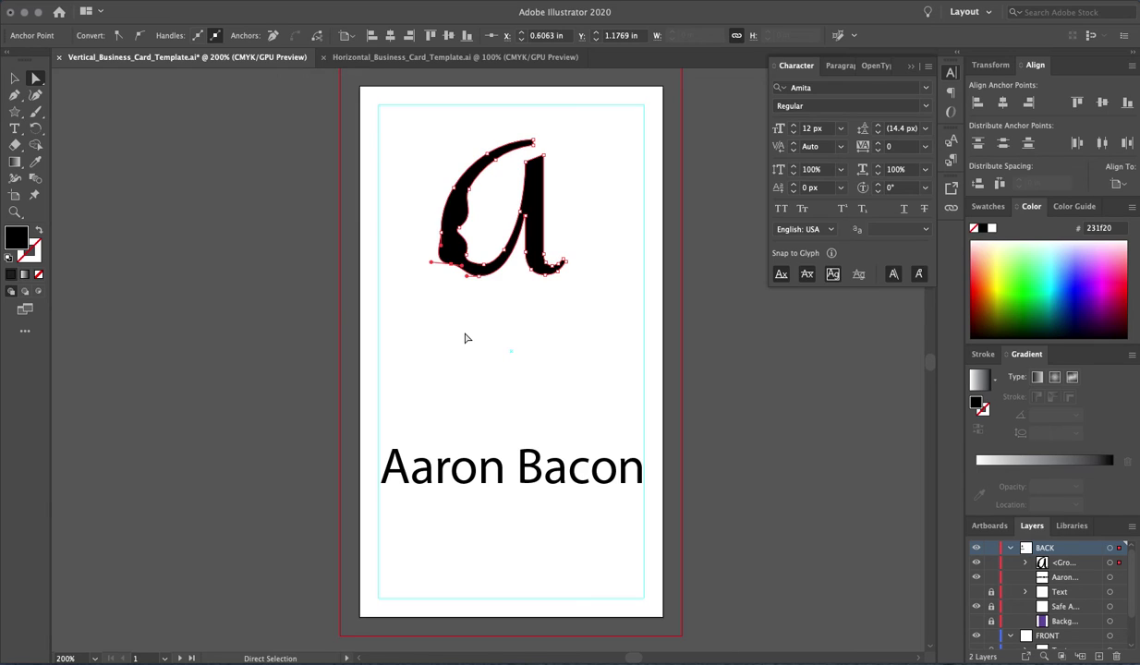
key("ctrl+z")
- Delete three anchors on the 'a''s left edge, upper stroke and lower-left tail
key("ctrl+z")
key("ctrl+z")
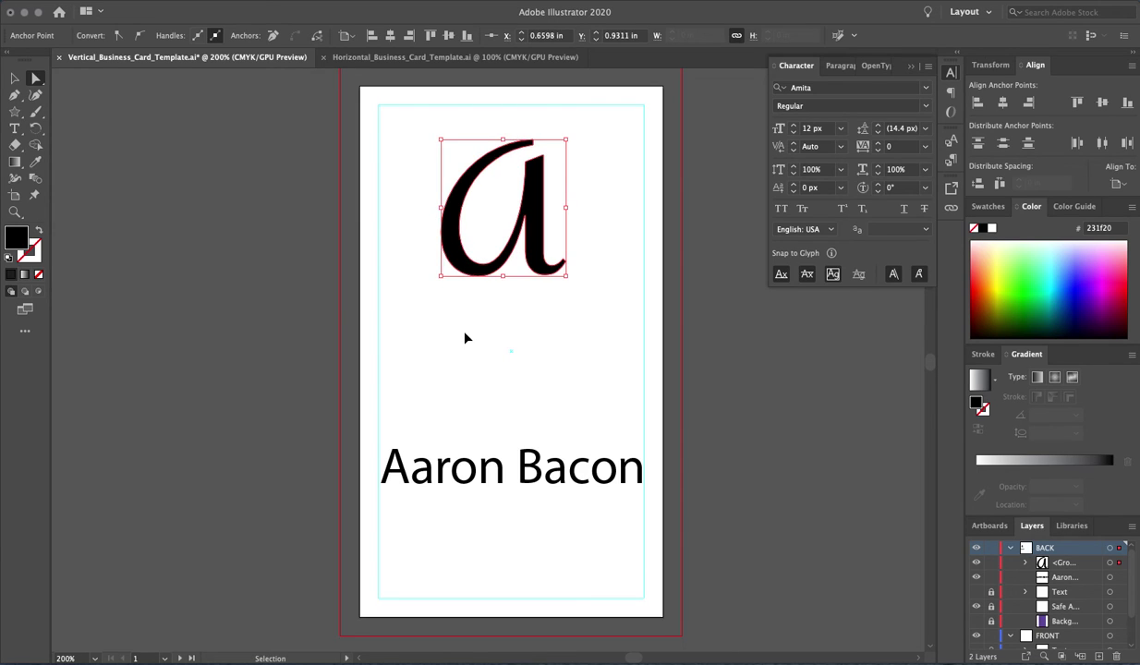
key("ctrl+z")
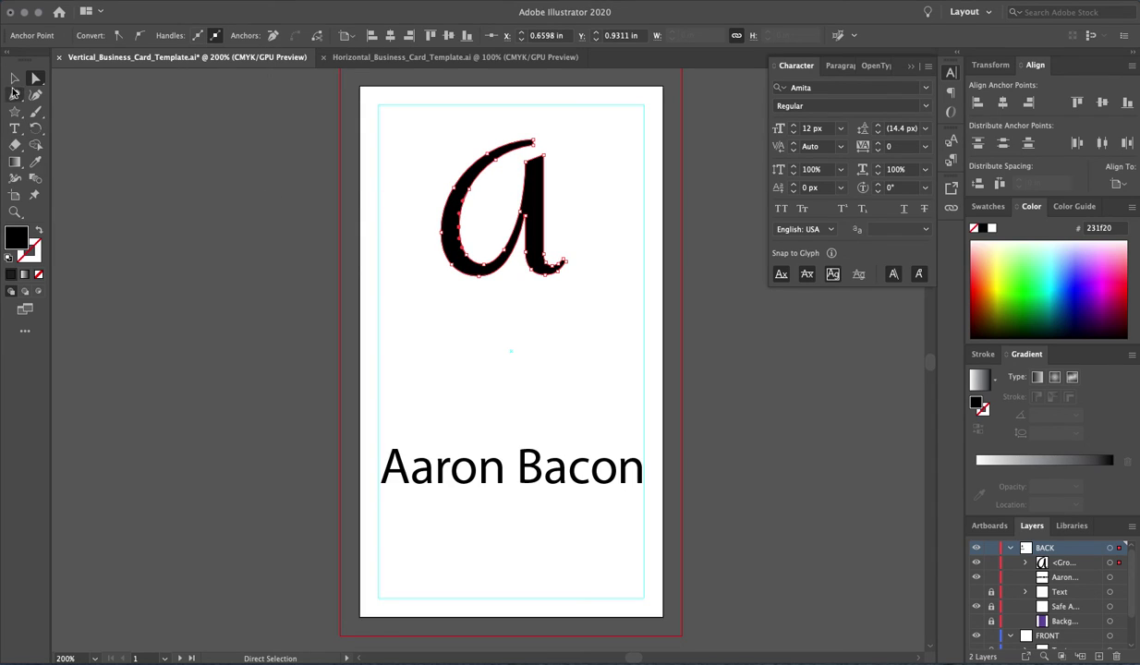
left_click(14, 95)
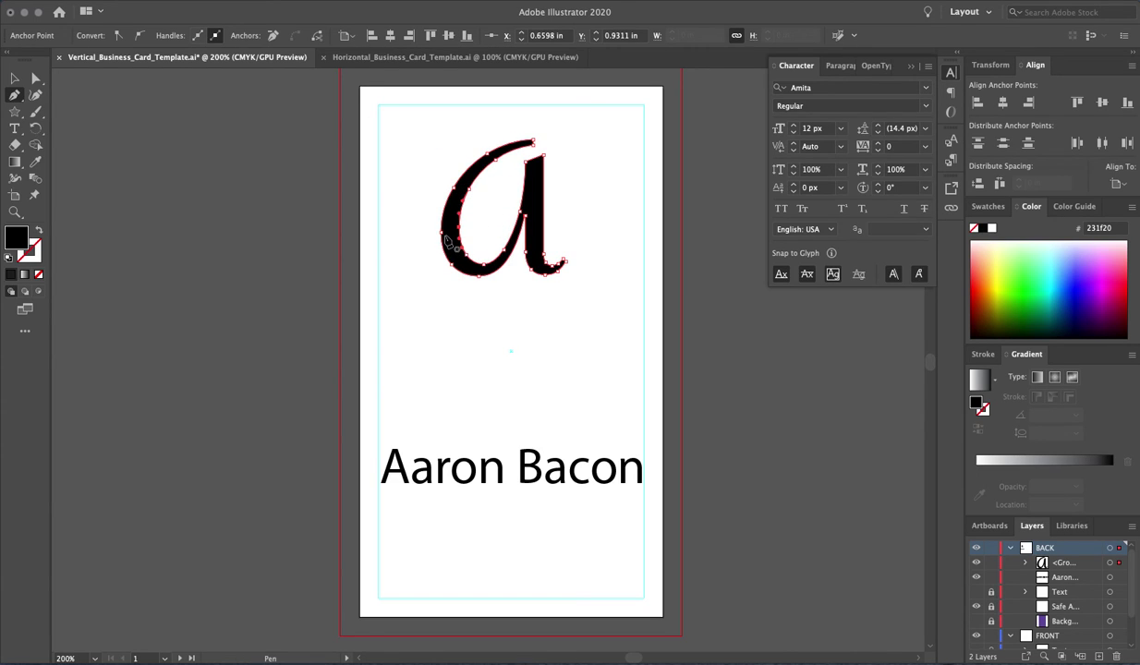
left_click(441, 232)
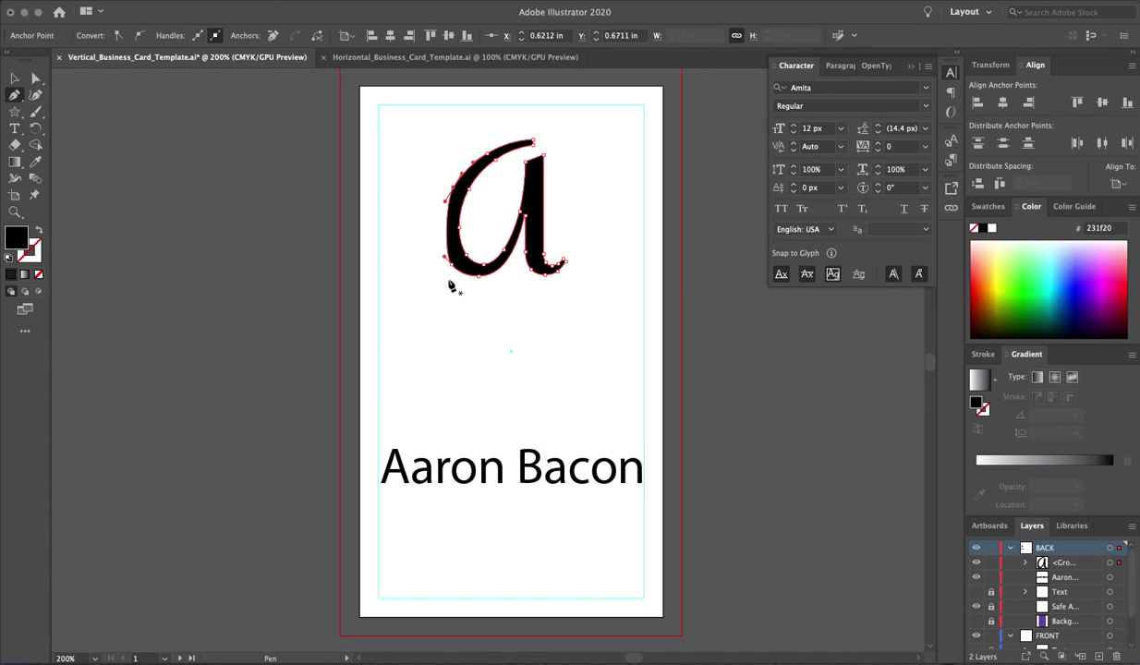
left_click(450, 186)
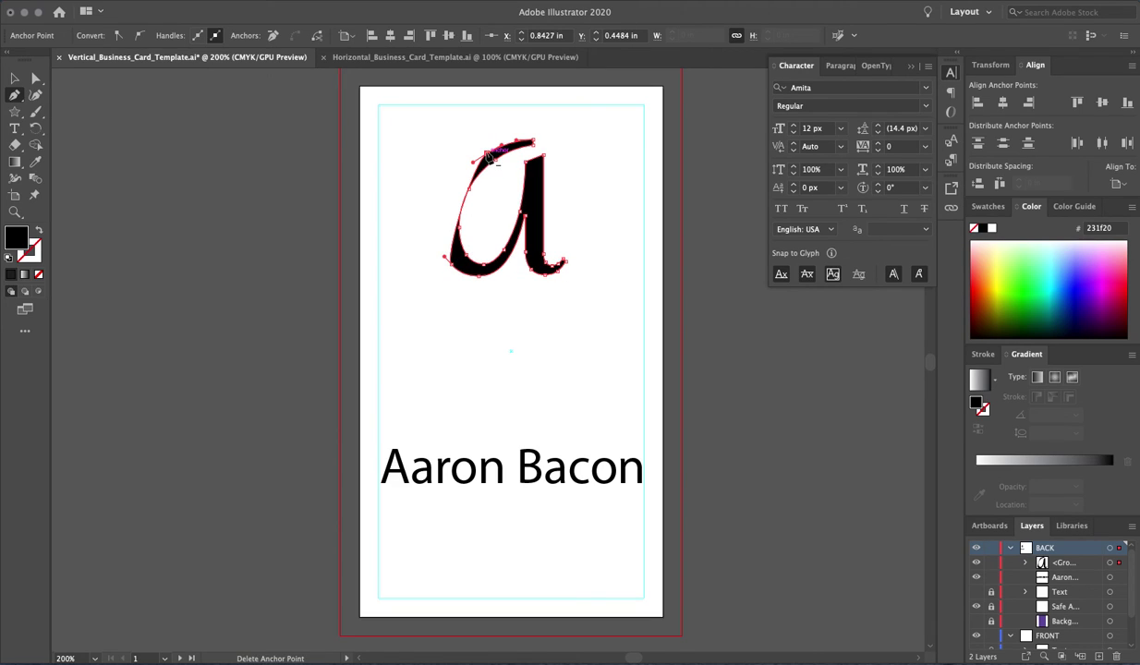
left_click(446, 259)
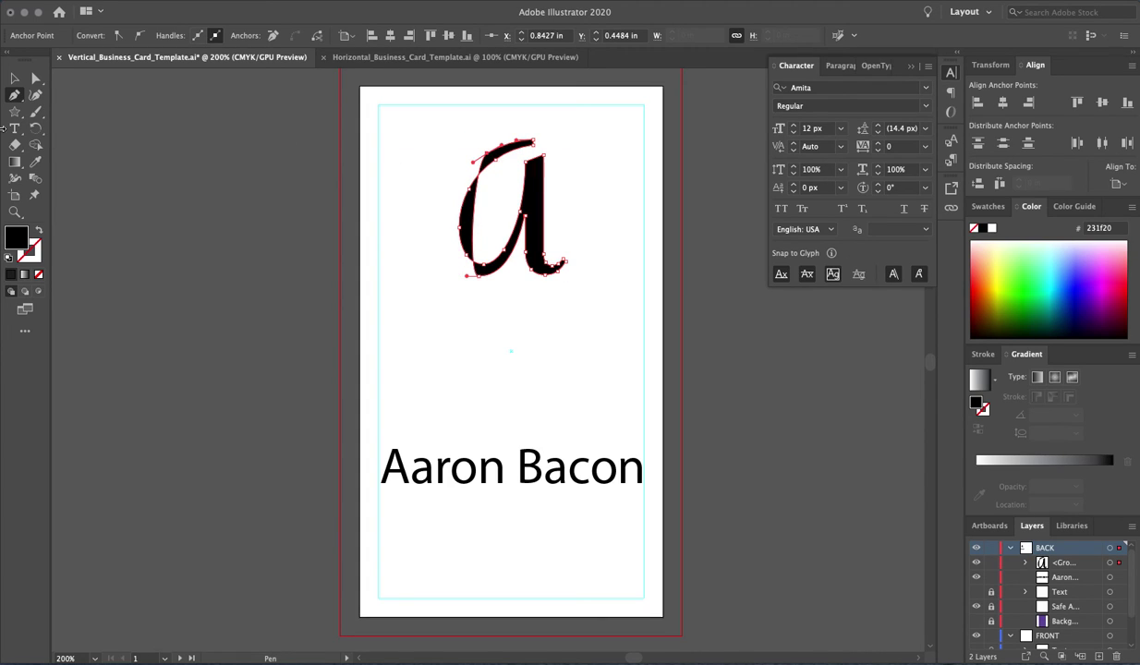
- Pull the top-left and bottom anchors outward, then move the 'a' down toward the name
left_click(35, 80)
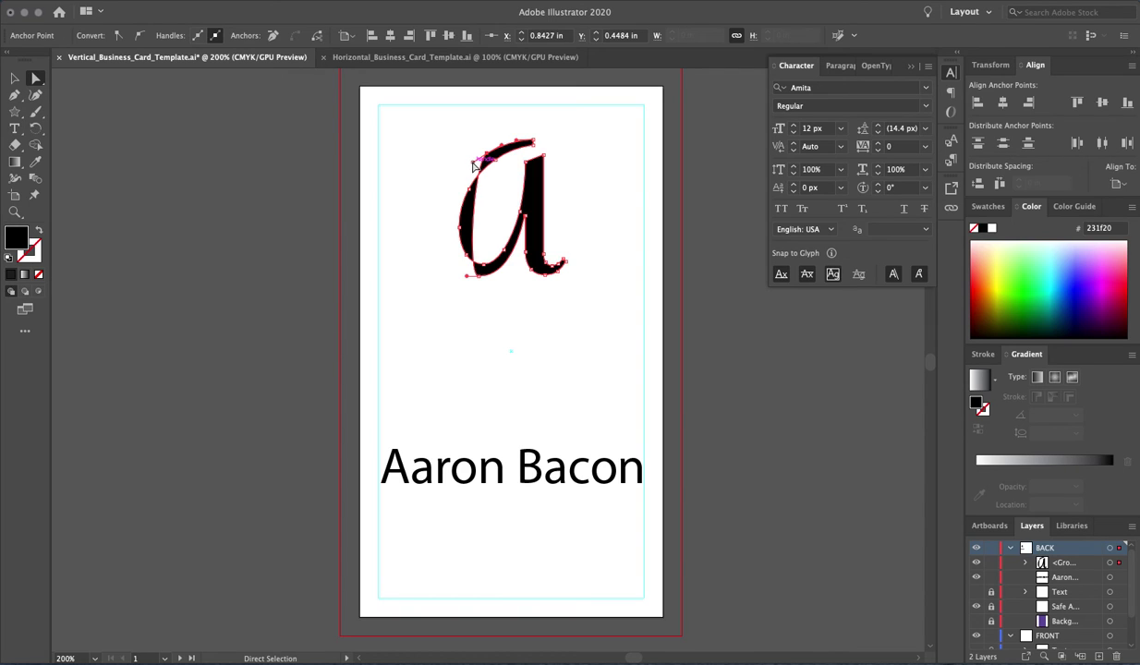
mouse_move(473, 165)
left_mouse_down()
mouse_move(406, 222)
mouse_move(386, 256)
left_mouse_up()
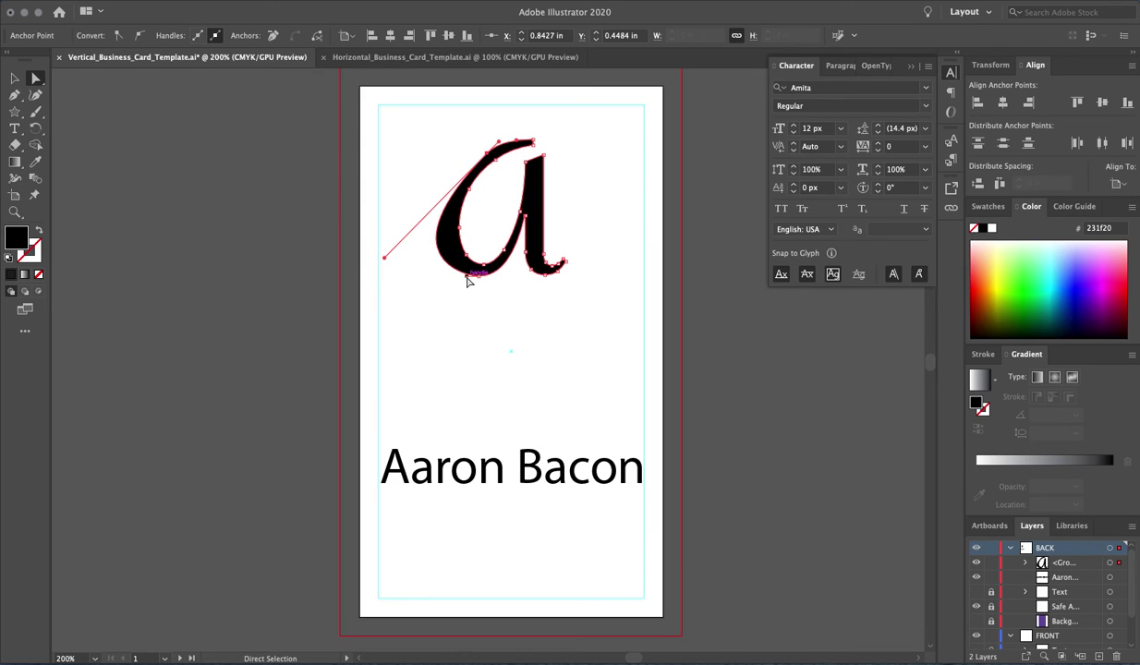
left_click_drag(467, 278, 434, 297)
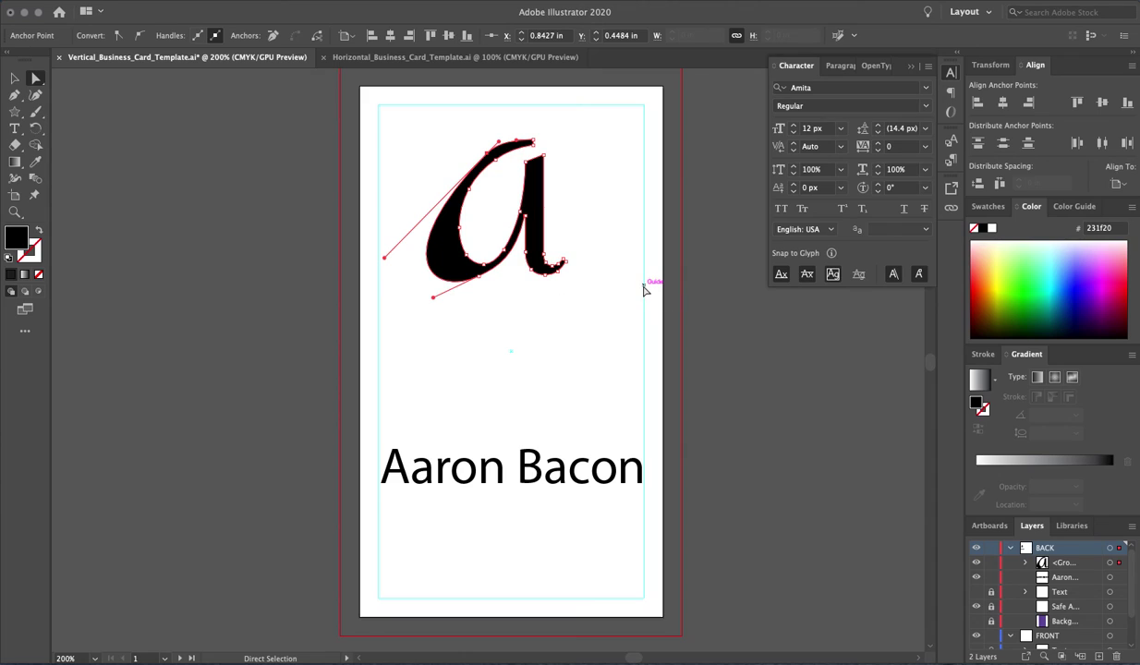
left_click(15, 78)
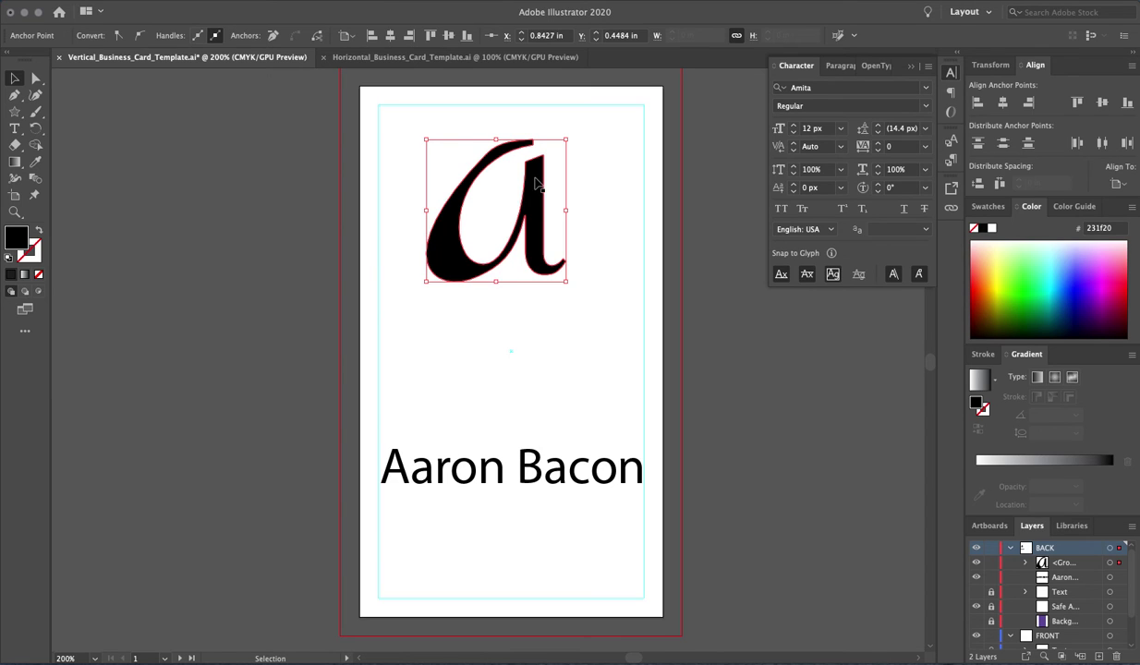
left_click_drag(534, 183, 551, 295)
- Deselect the 'a' and fold up the BACK and FRONT layers in the Layers panel
left_click(572, 189)
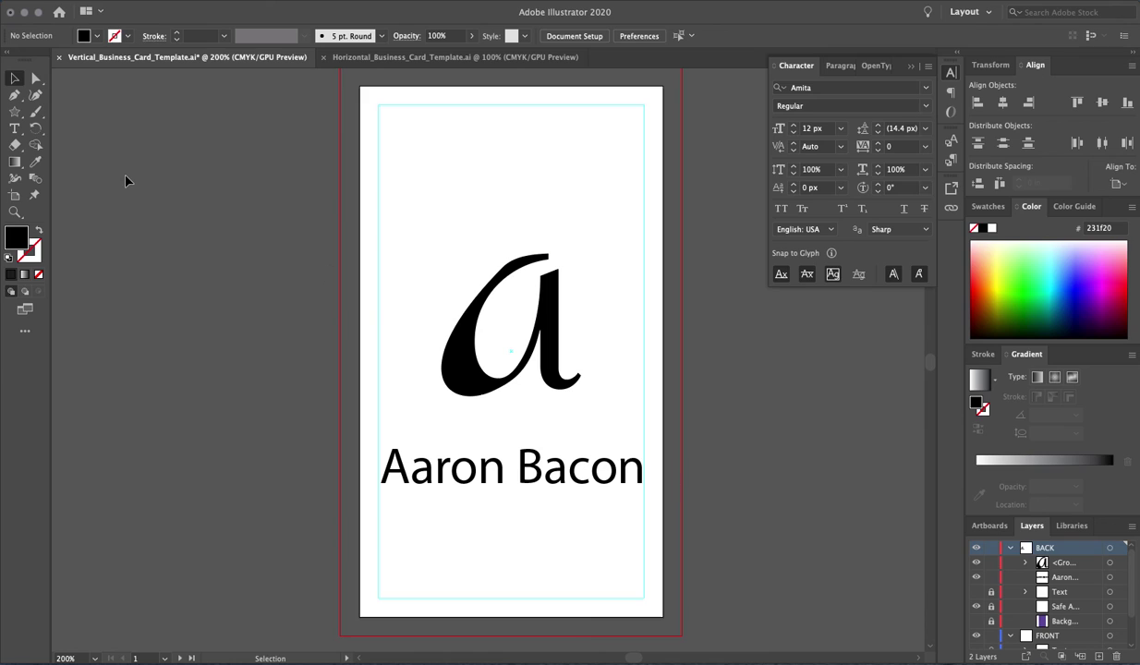
left_click(1009, 548)
left_click(1010, 562)
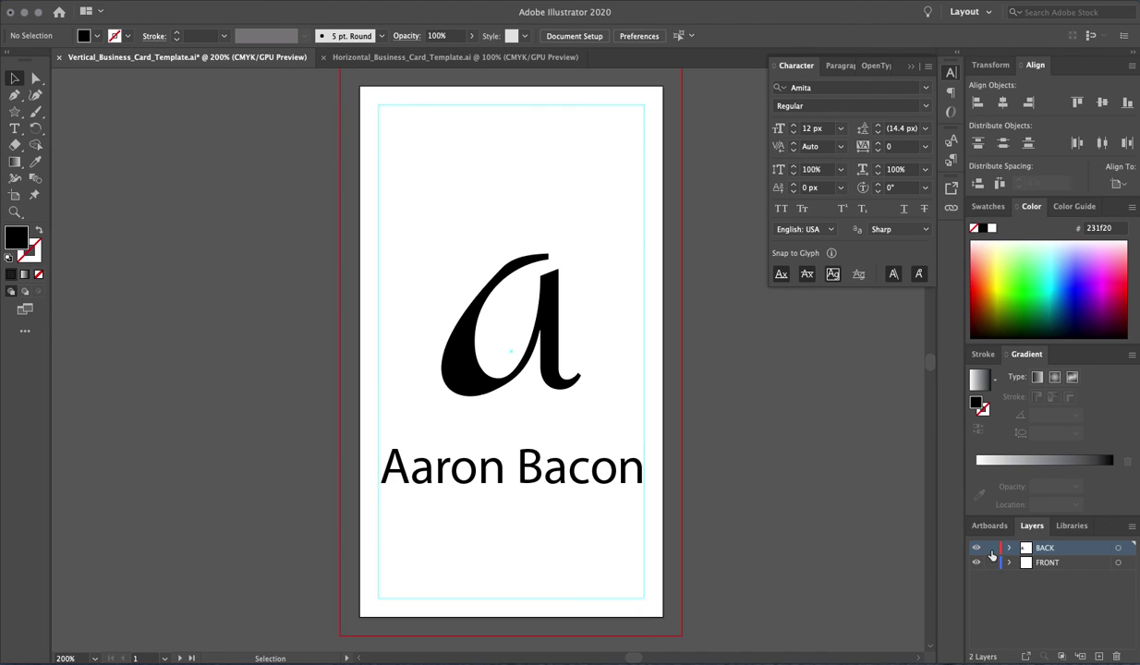
left_click_drag(991, 551, 993, 569)
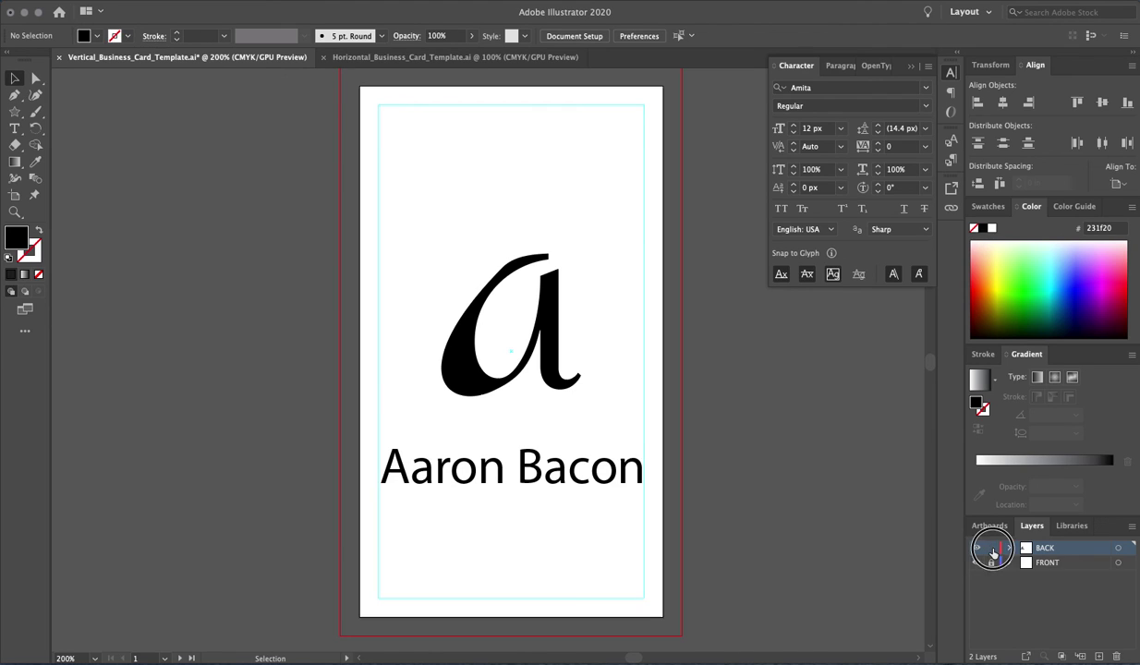
left_click(1099, 657)
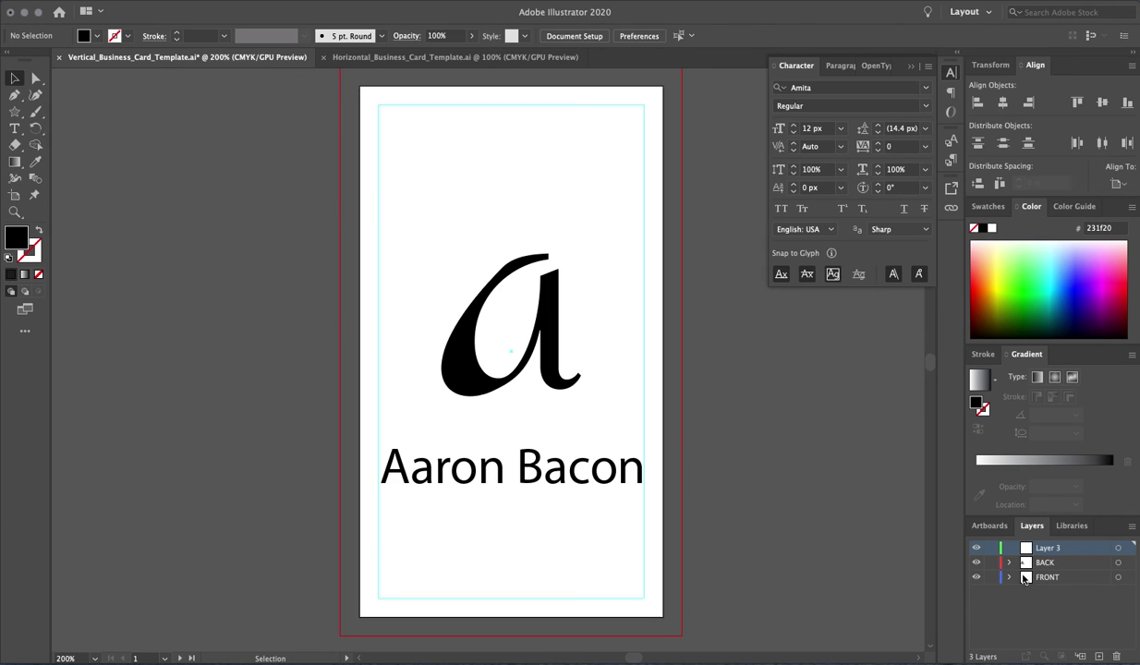
left_click(1037, 565)
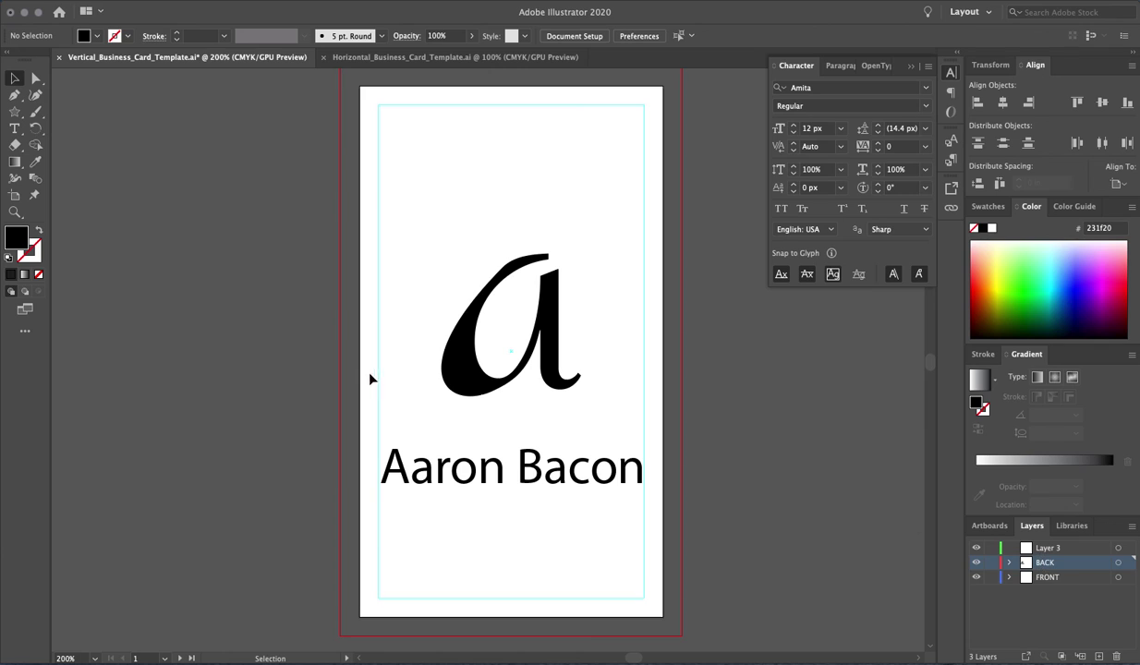
left_click(443, 360)
left_click(481, 457, "shift")
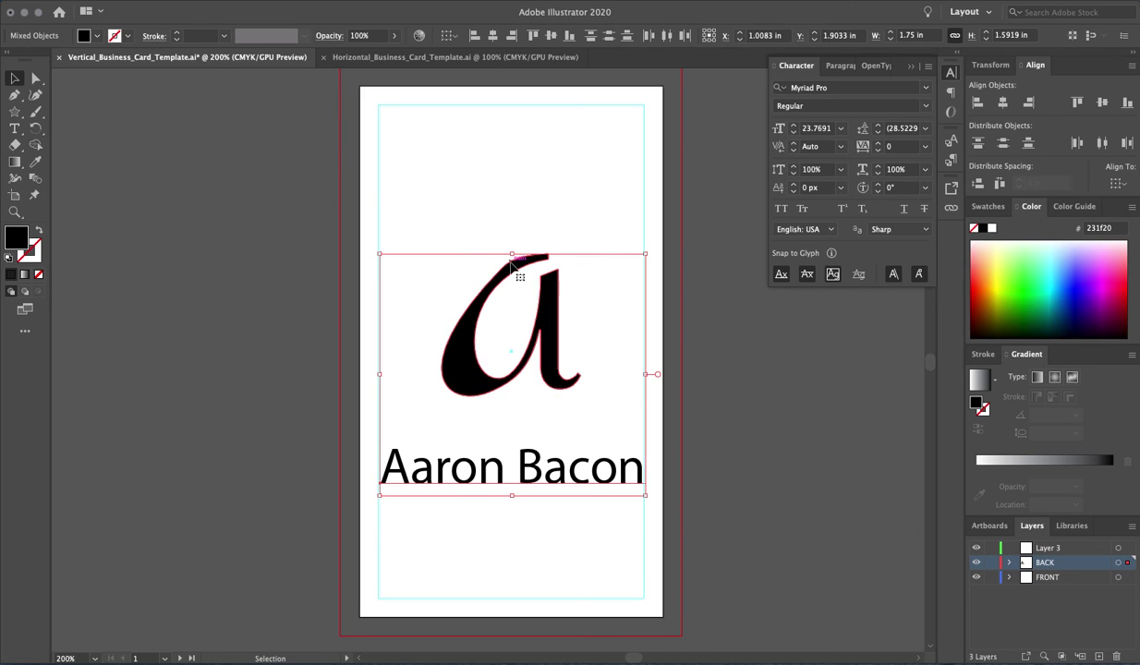
key("a")
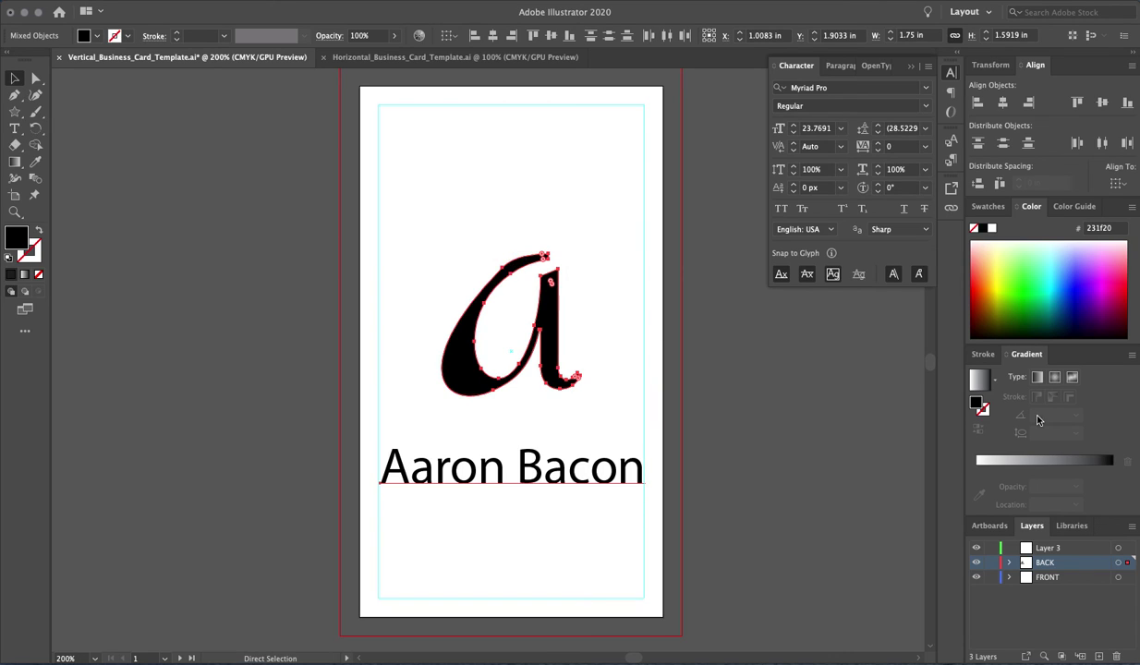
key("ctrl+x")
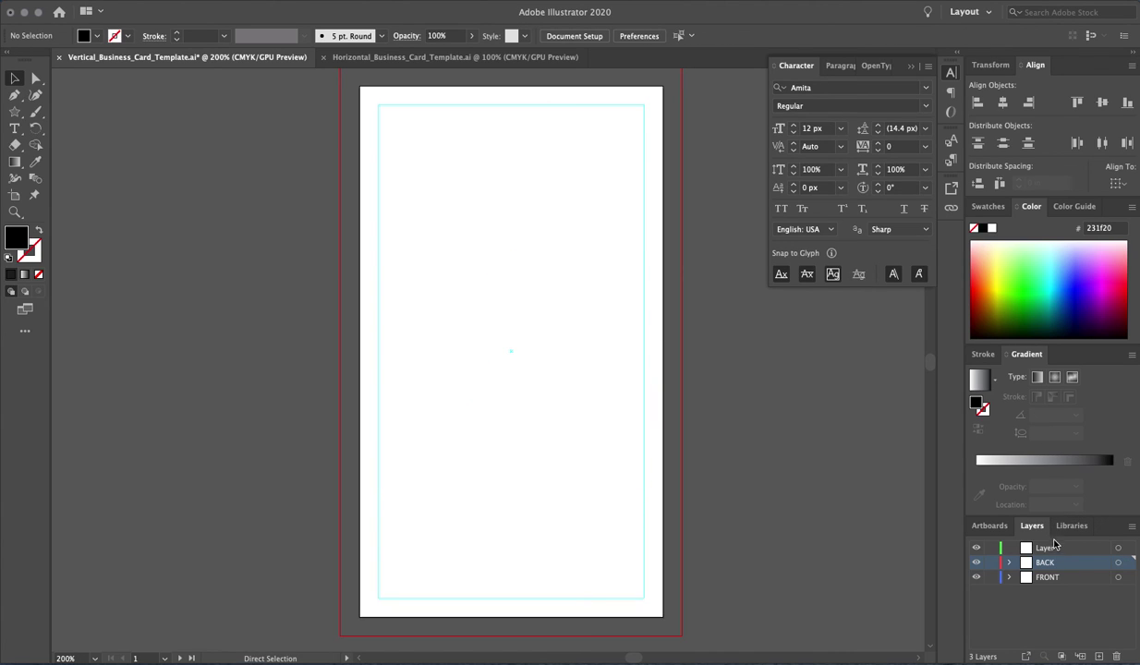
- Paste the 'a' and name in place on Layer 3, then lock BACK and FRONT
left_click(1050, 551)
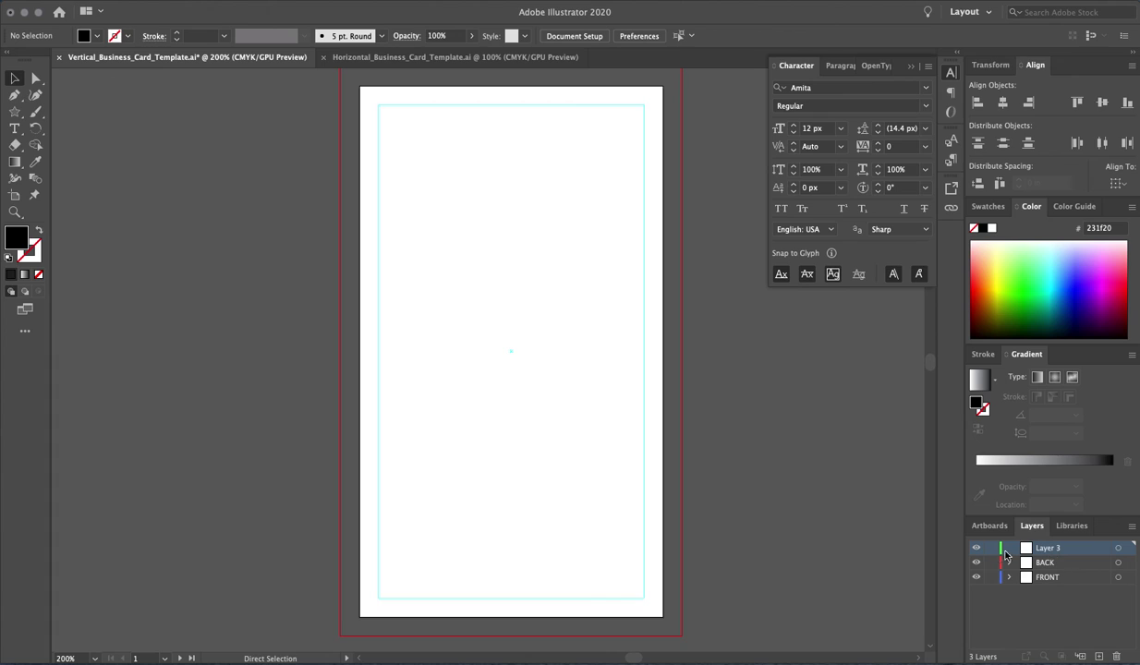
key("v")
key("ctrl+f")
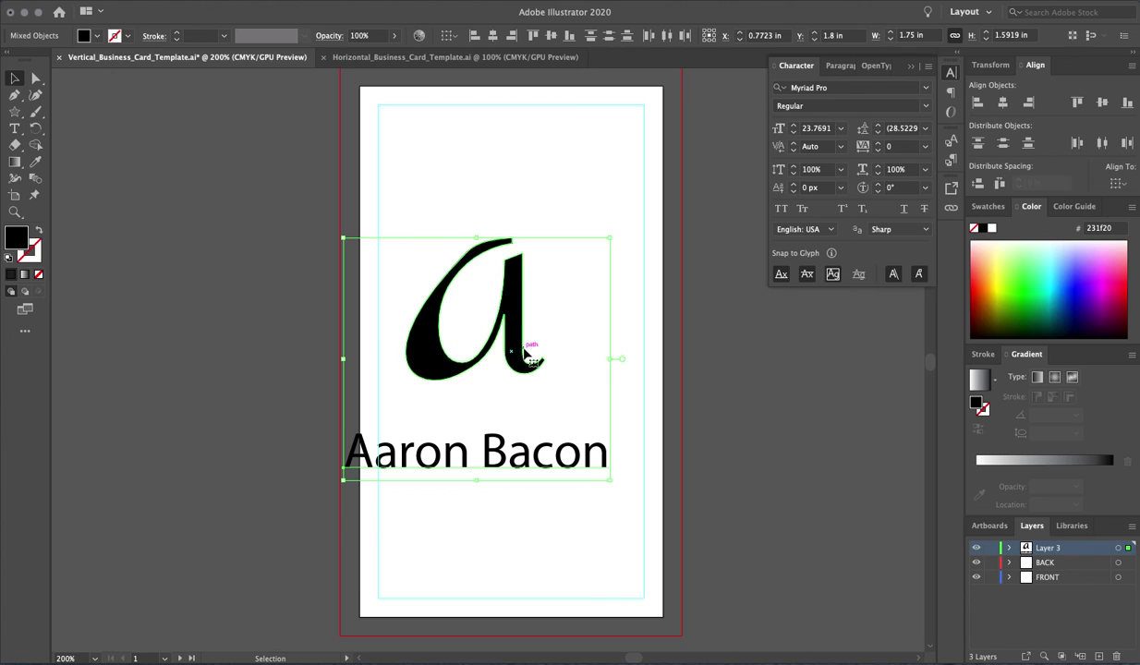
left_click_drag(528, 355, 563, 357)
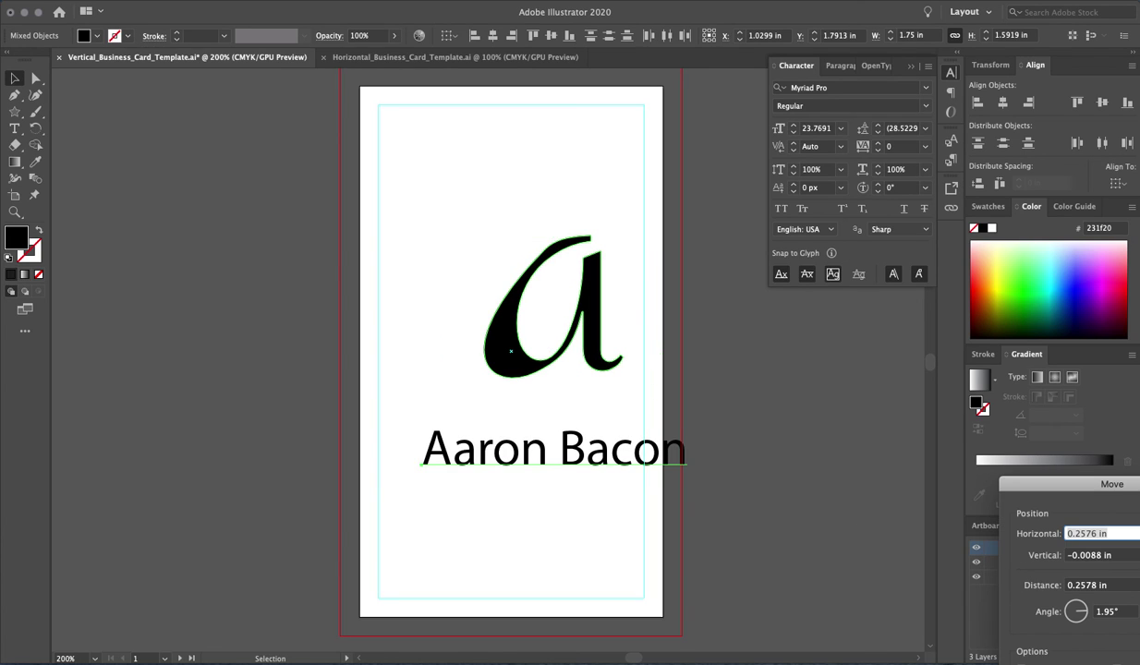
left_click_drag(992, 578, 991, 563)
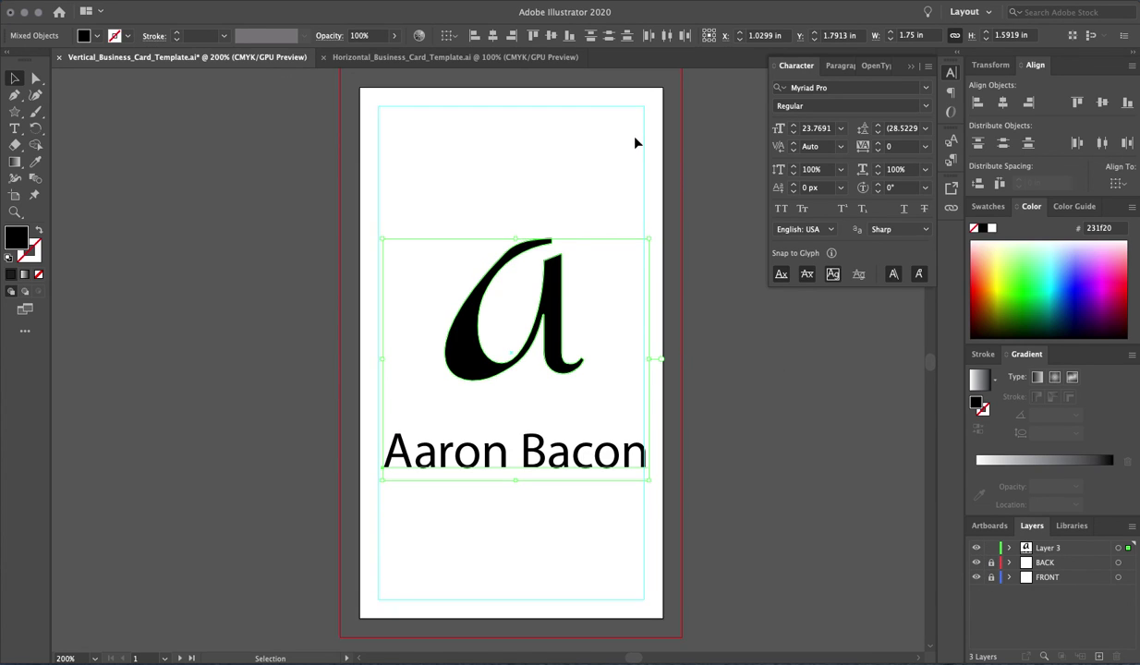
key("ctrl+minus")
key("ctrl+minus")
scroll(633, 143, "right", 5)
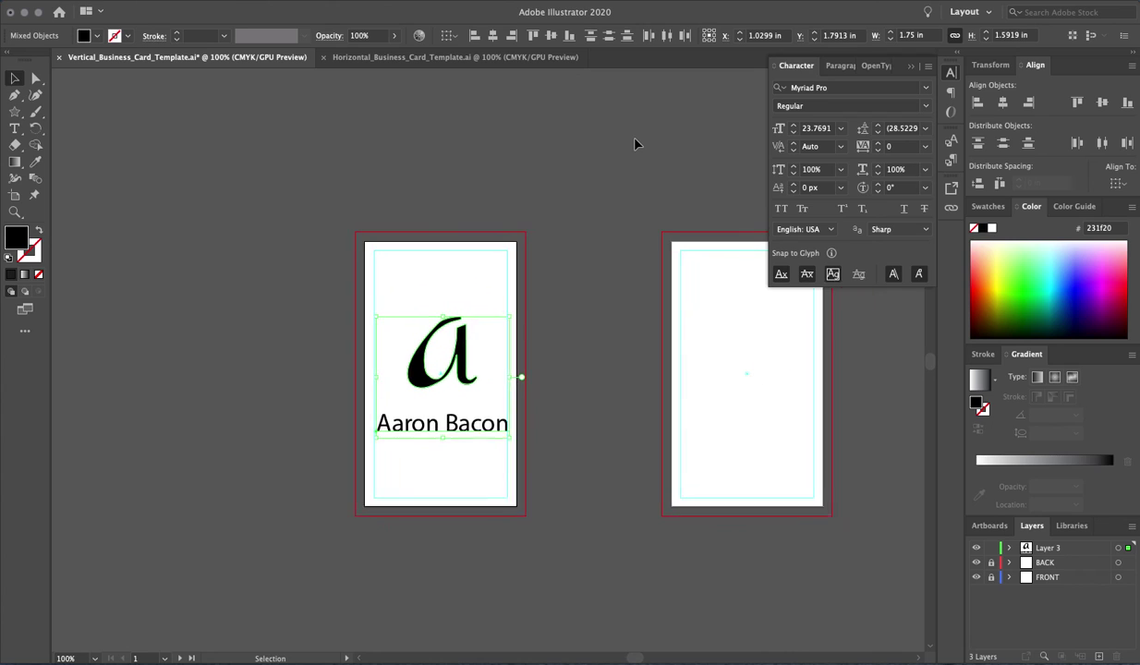
left_click(580, 327)
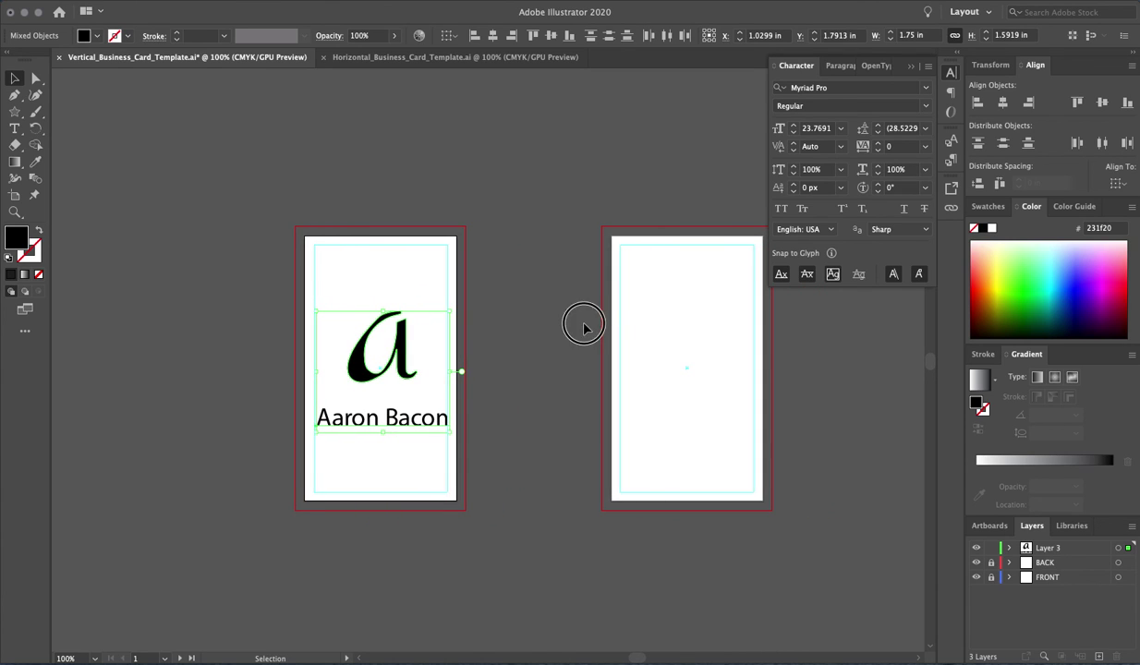